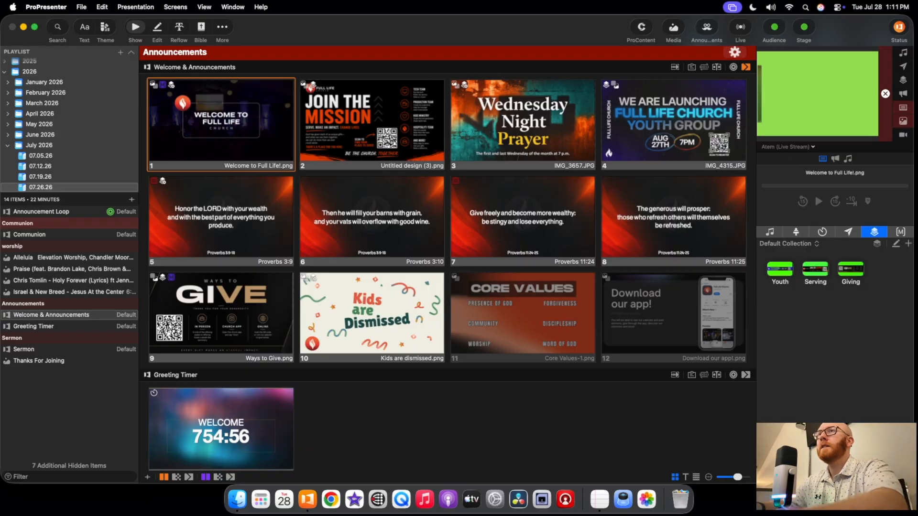
Switch the output preview to Main Screen and open the screen configuration
click(784, 152)
click(784, 172)
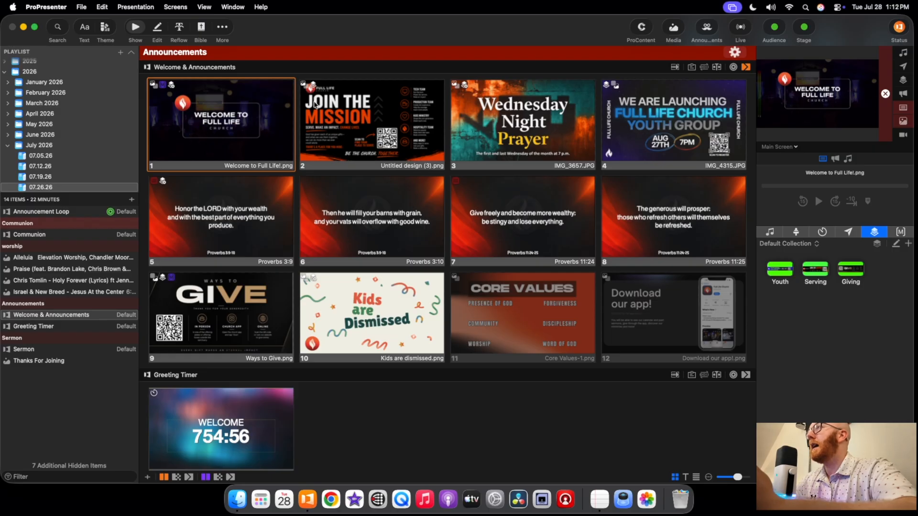
click(175, 7)
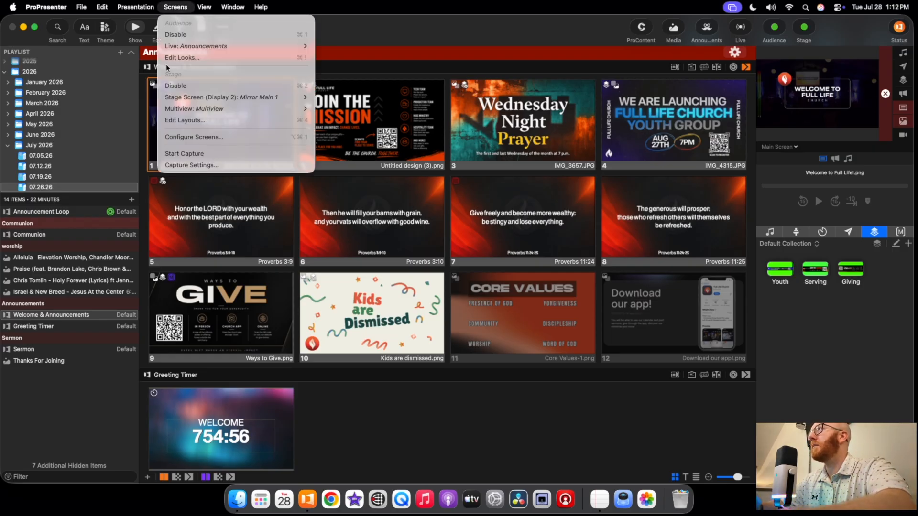
click(194, 138)
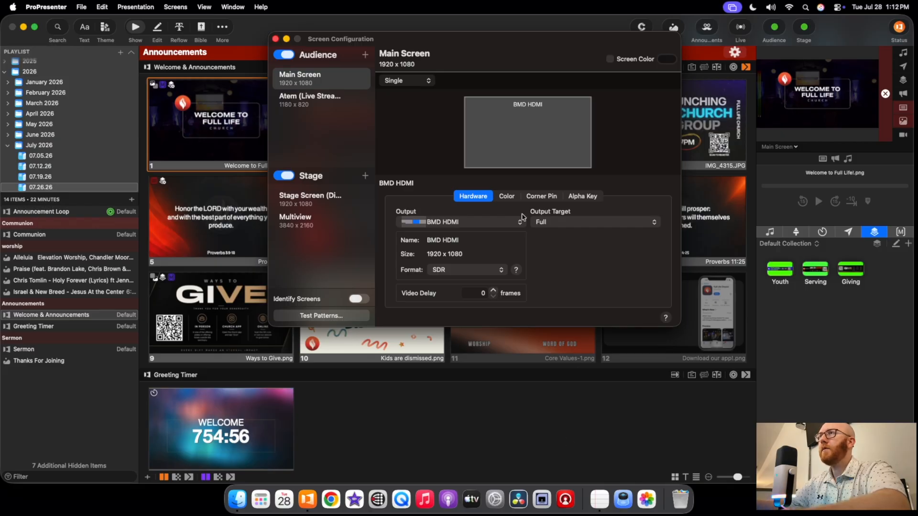
Switch to ATEM Software Control, move its window lower on the desktop, and view the list of available outputs
click(565, 499)
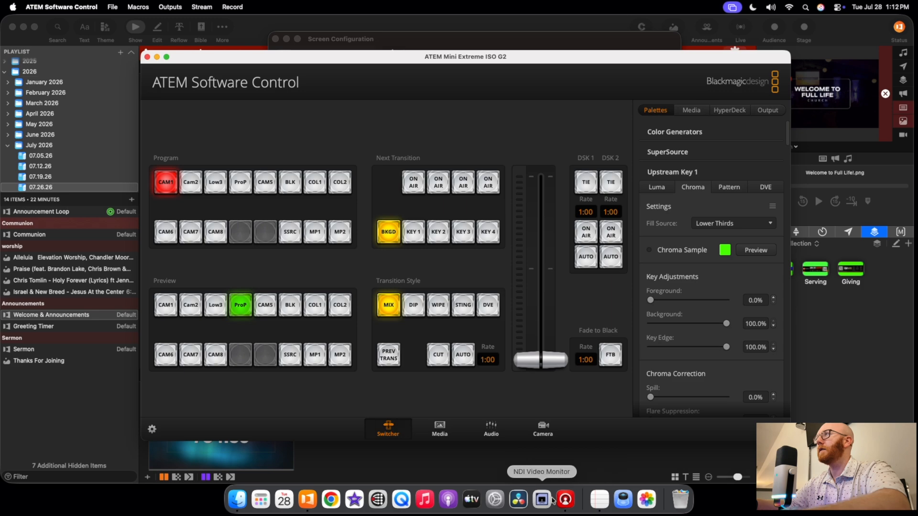
drag(334, 58, 293, 159)
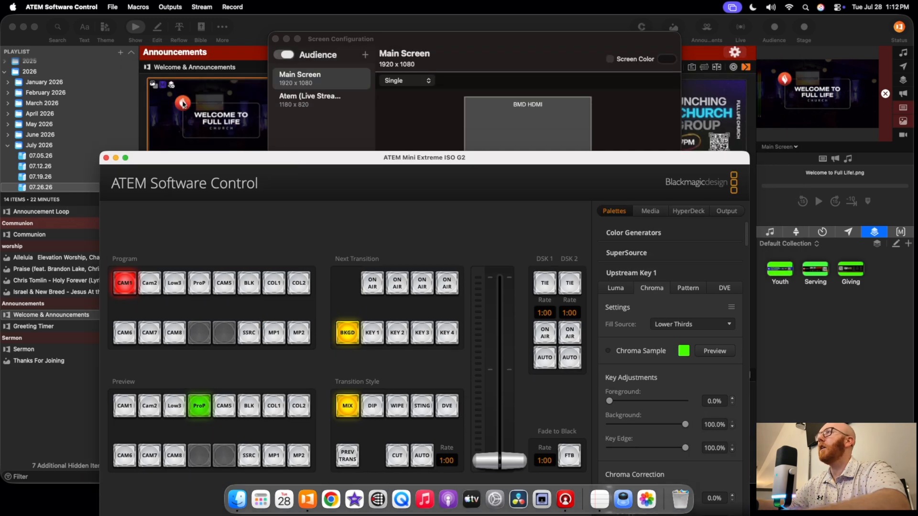
click(170, 7)
mouse_move(165, 28)
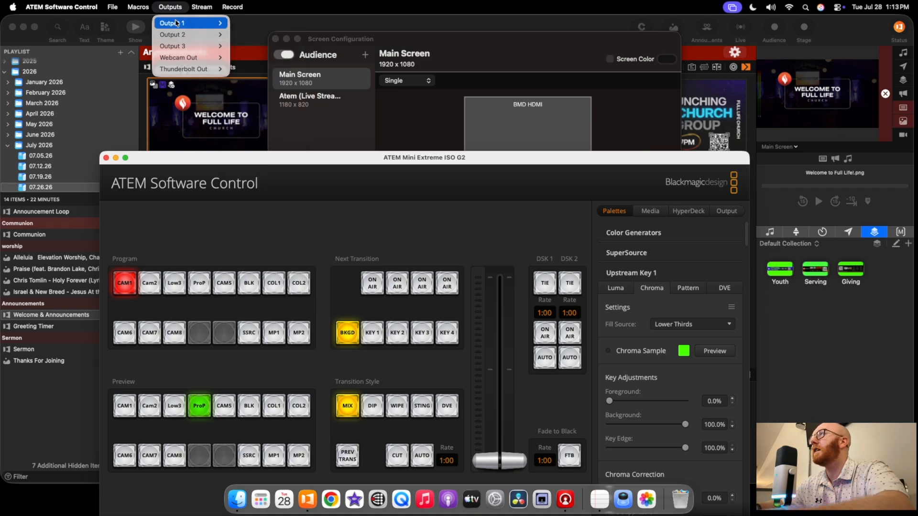
Return to ProPresenter's screen configuration and review the hardware settings of Stage Screen, Multiview, Main Screen and Atem (Live Stream)
click(471, 111)
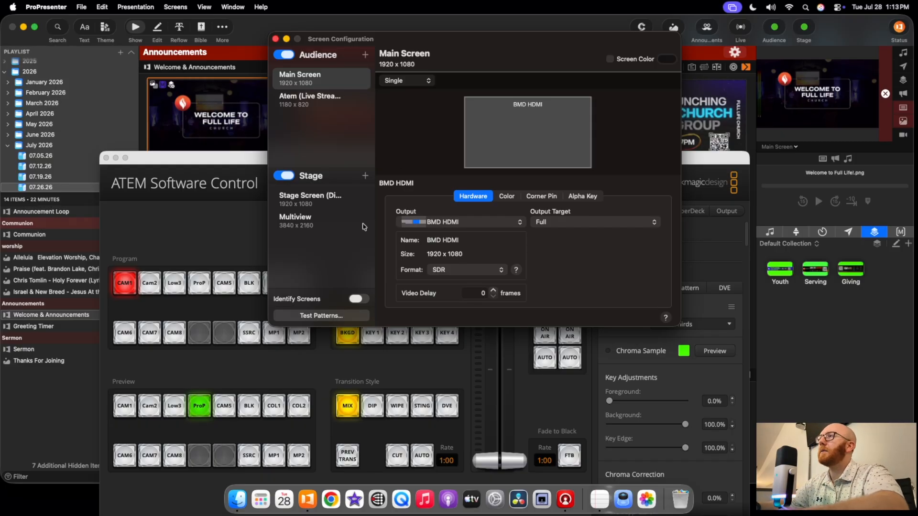
click(315, 205)
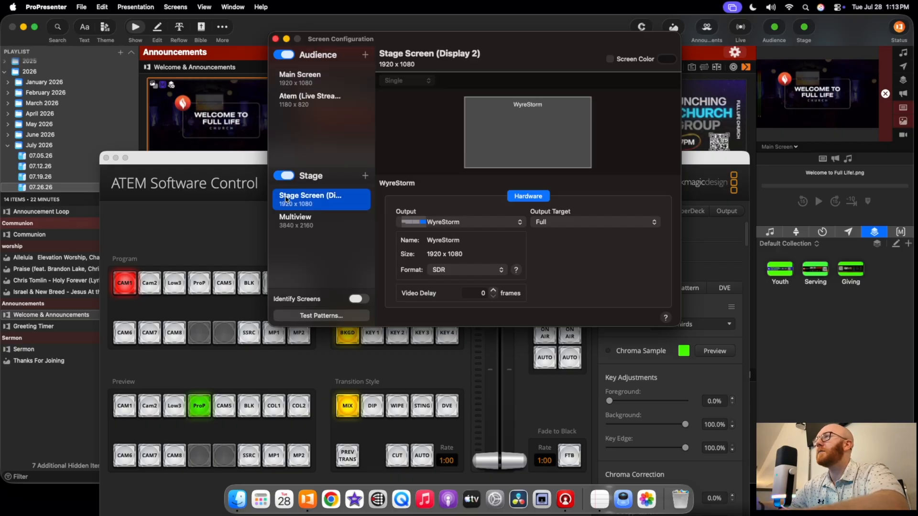
click(293, 213)
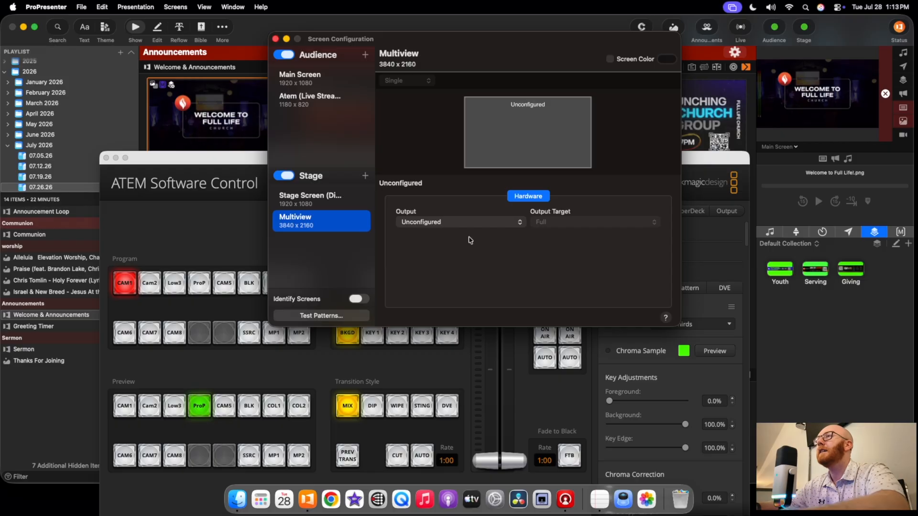
click(309, 84)
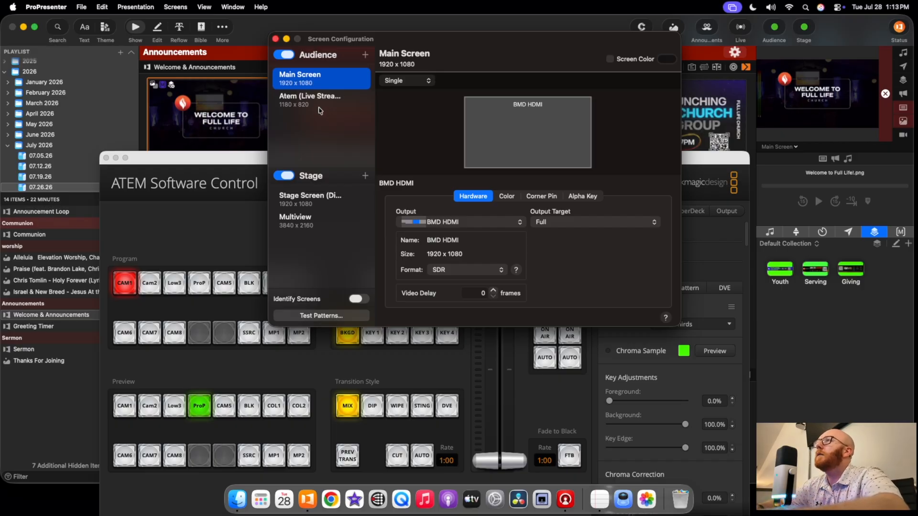
click(318, 108)
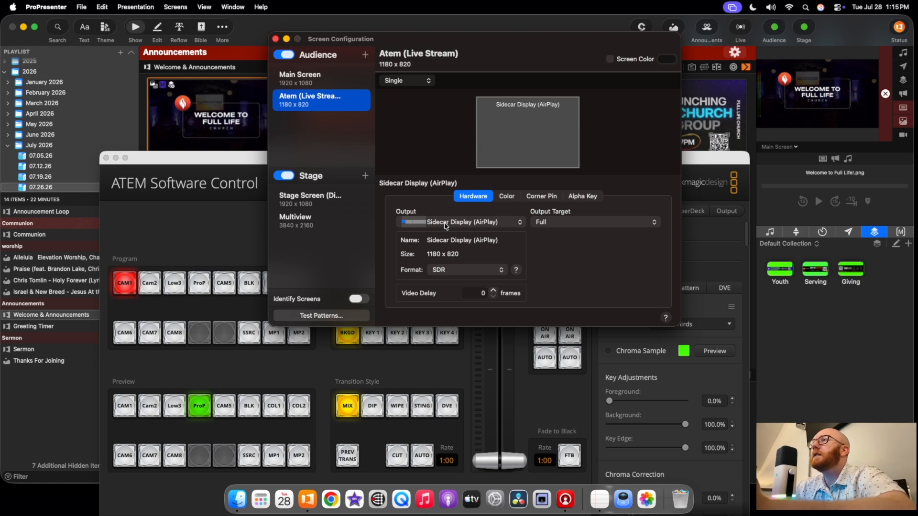
Compare the Main Screen output with Atem (Live Stream), and view the output devices available for the live stream without changing it
click(316, 83)
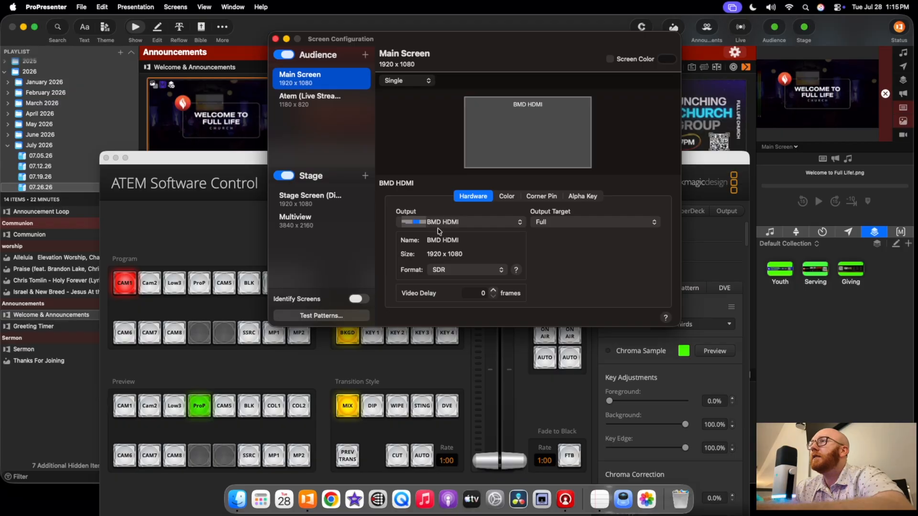
click(306, 100)
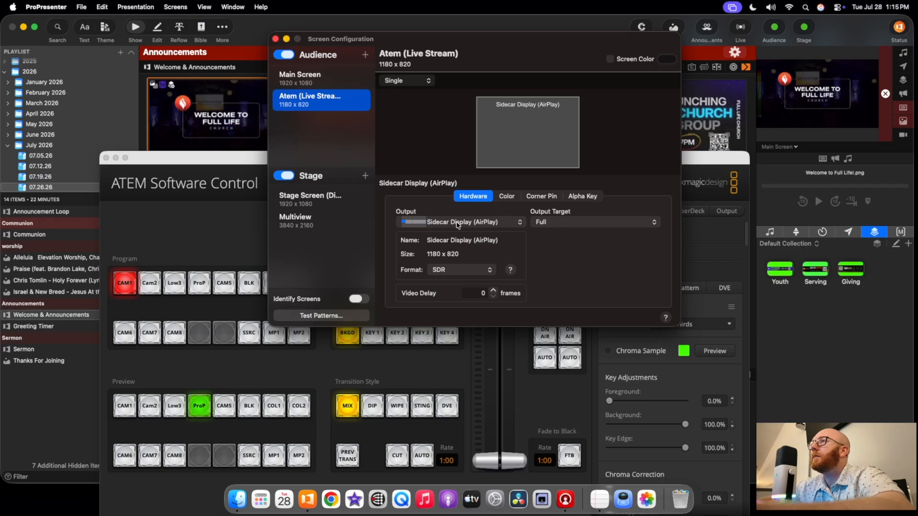
click(508, 224)
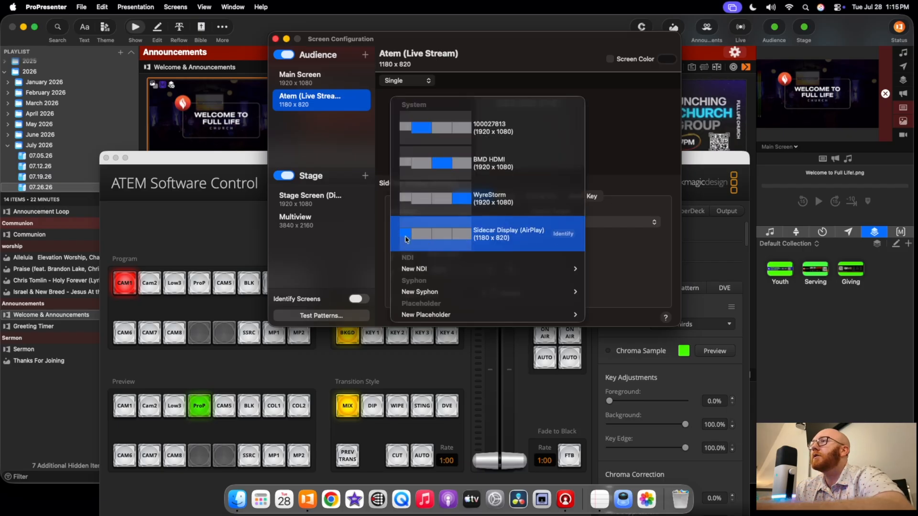
click(339, 137)
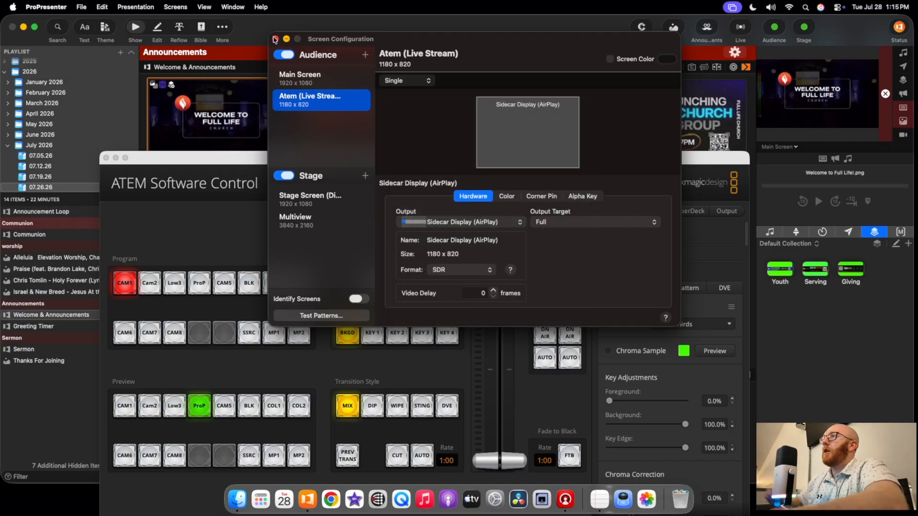
Close the screen configuration and review the Sermon Main Points and Sermon Scriptures presets in the Looks editor
click(276, 39)
click(183, 3)
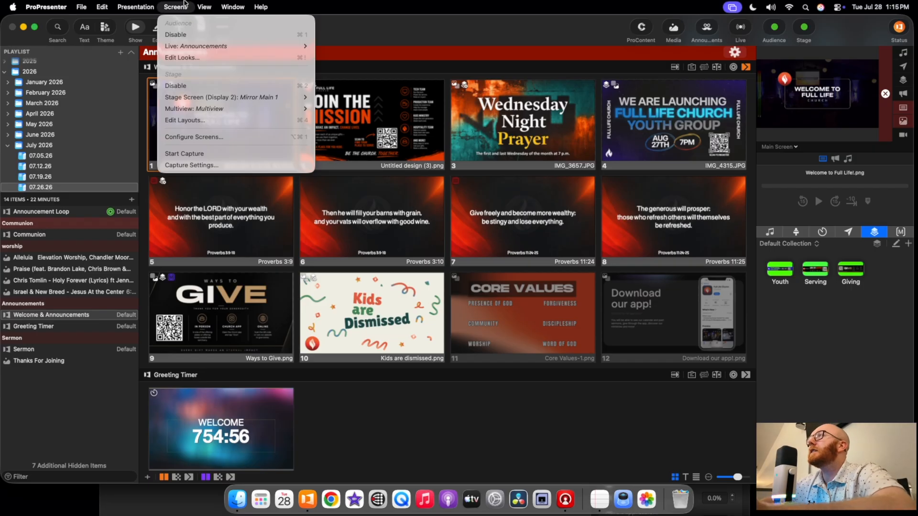
click(191, 57)
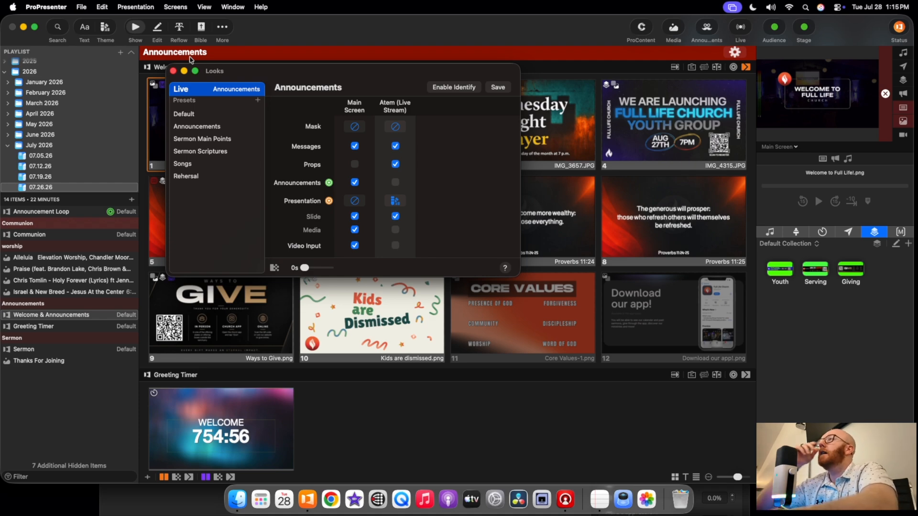
click(204, 142)
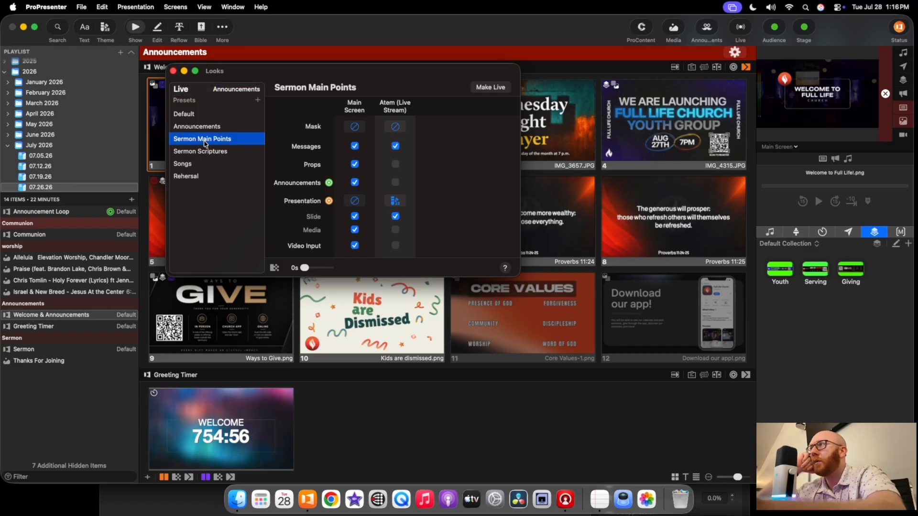
click(209, 154)
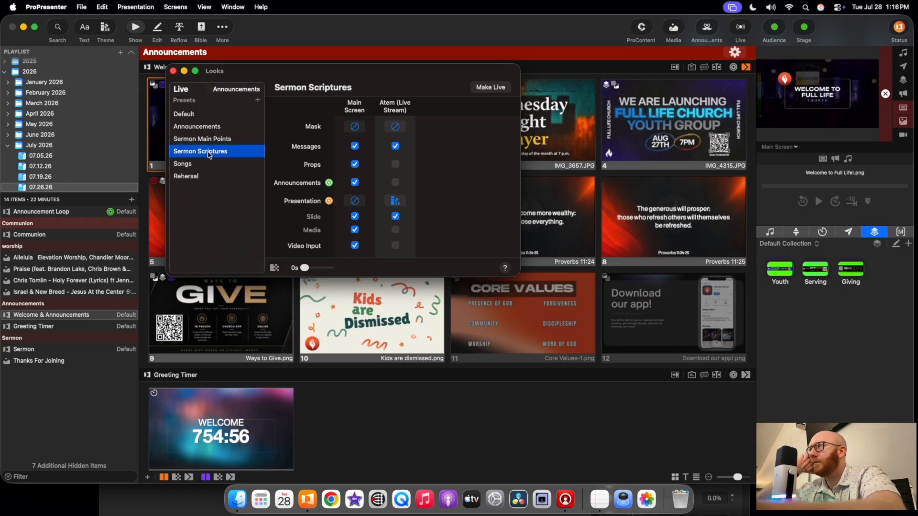
Rename the Default look preset to Worship
click(196, 115)
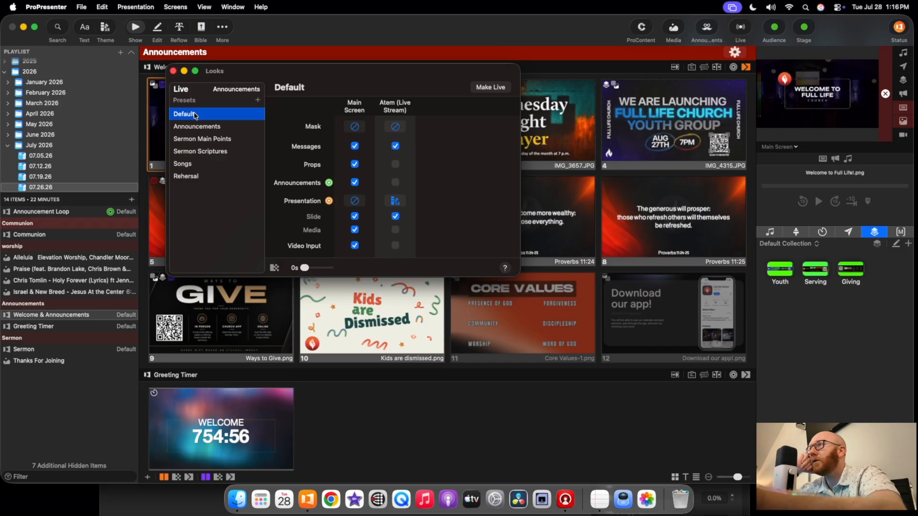
right_click(195, 115)
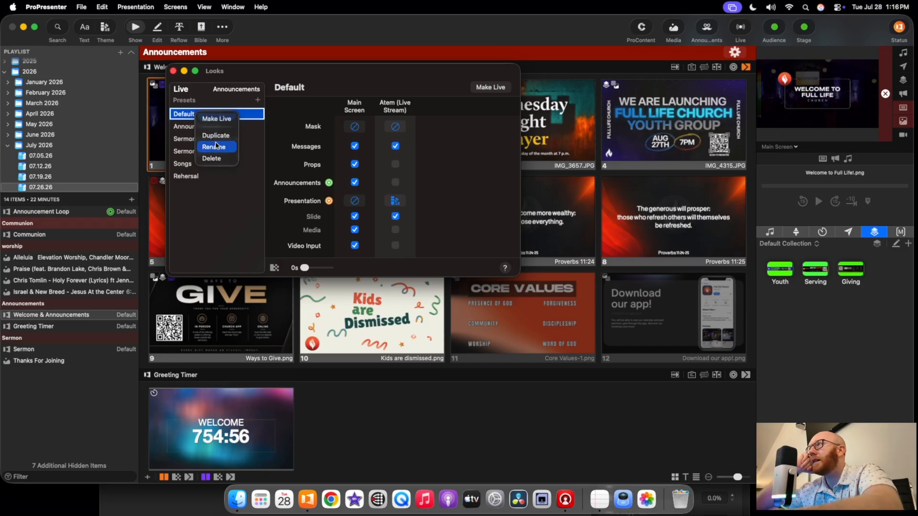
click(215, 146)
text(Wo)
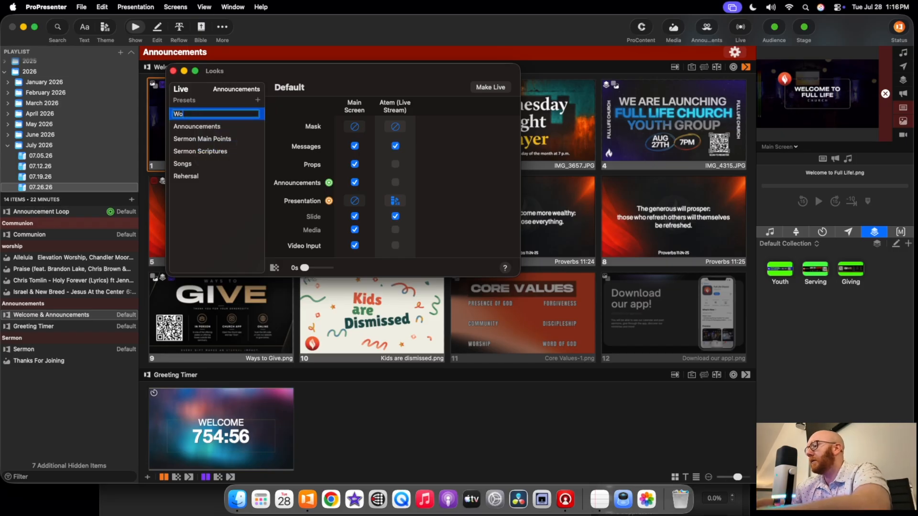
text(rship)
key(Return)
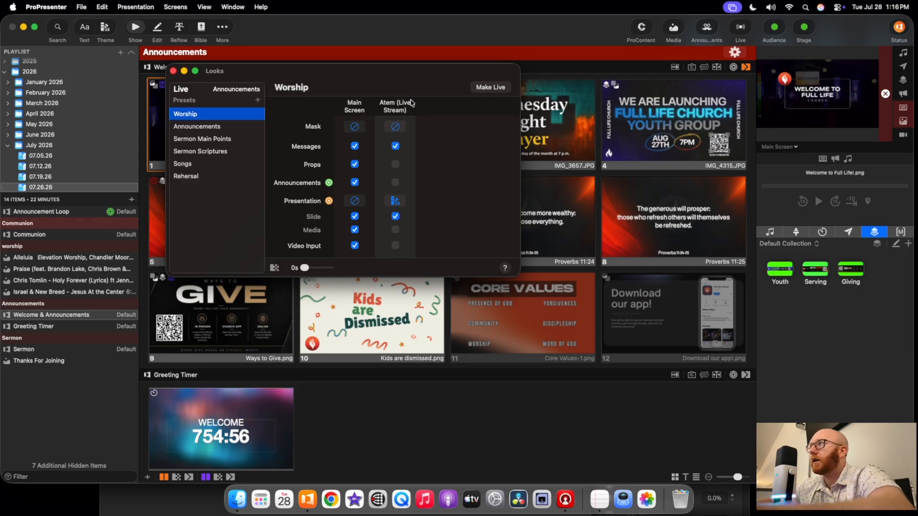
Show the Announcements look preset and reposition the Looks window over the slides
click(205, 127)
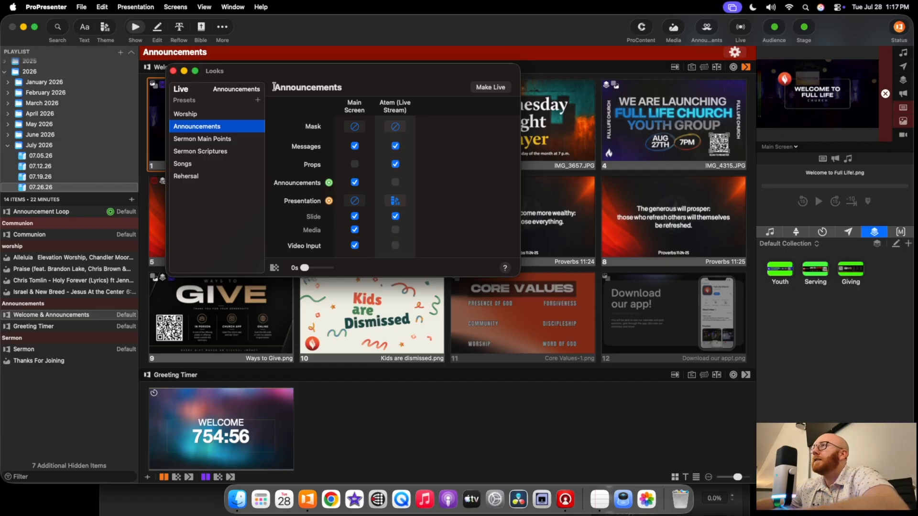
drag(266, 72, 436, 95)
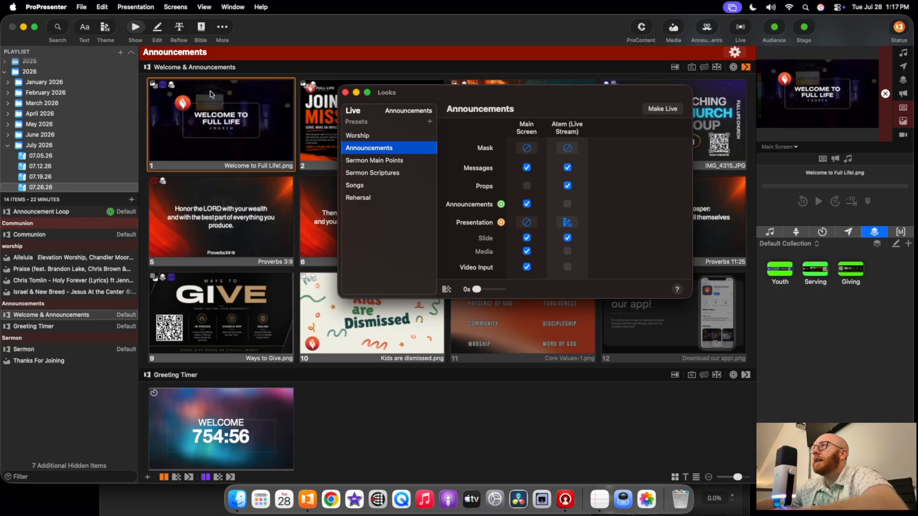
drag(456, 102, 312, 89)
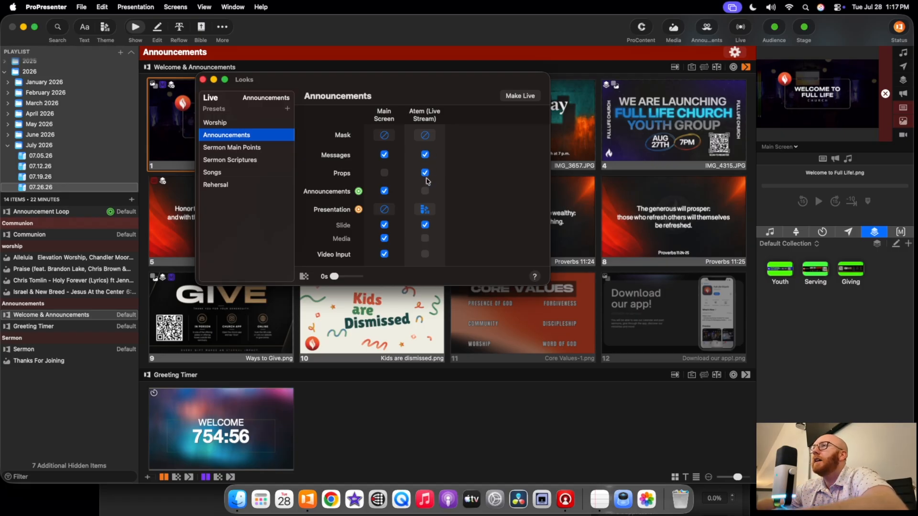
Inspect the Lower Thirds theme slides offered for the Announcements look's Atem (Live Stream) presentation layer, and close the Looks editor
click(424, 211)
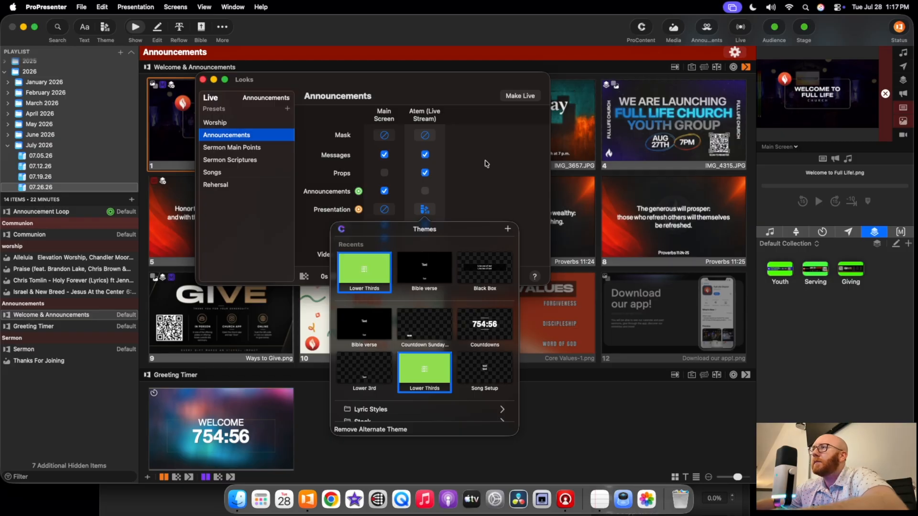
click(380, 280)
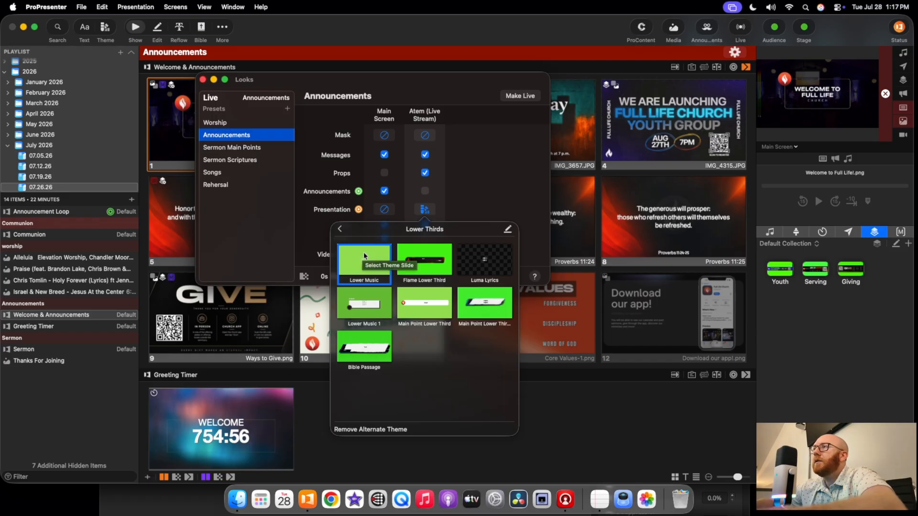
click(468, 191)
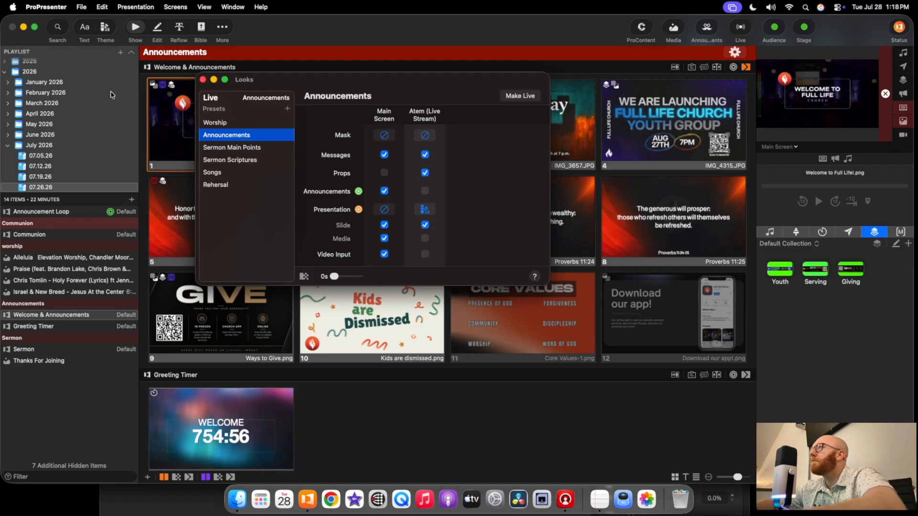
click(204, 80)
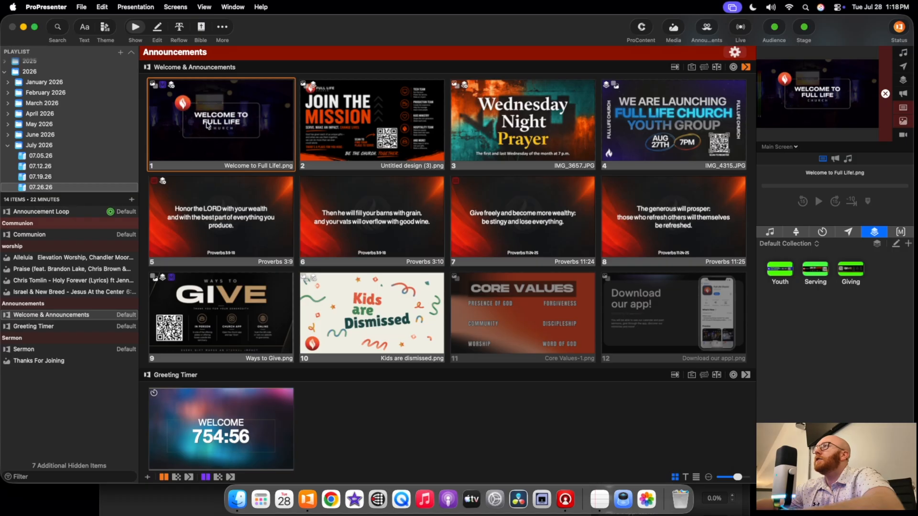
Clear all live output and put the Welcome to Full Life slide back on screen
key(F1)
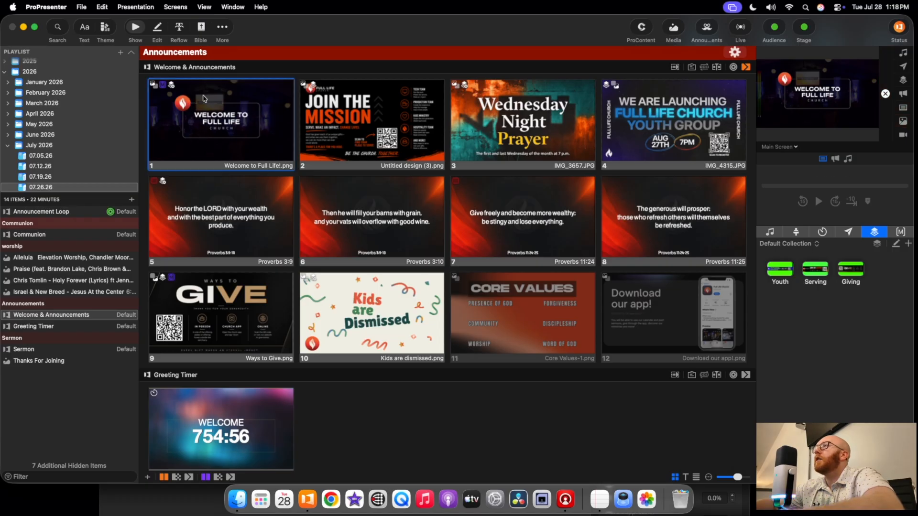
click(254, 129)
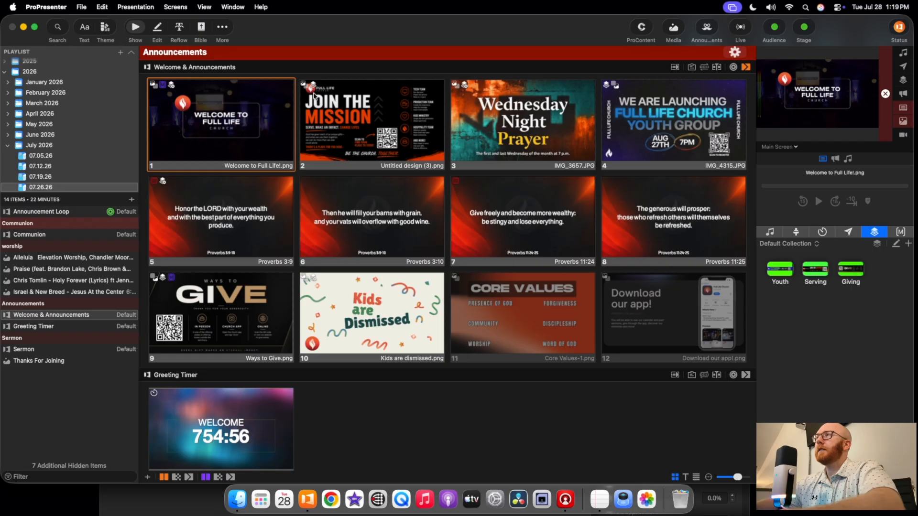
Review the Announcements look preset's layers for the Main Screen and Atem (Live Stream), and close the Looks editor
mouse_move(312, 86)
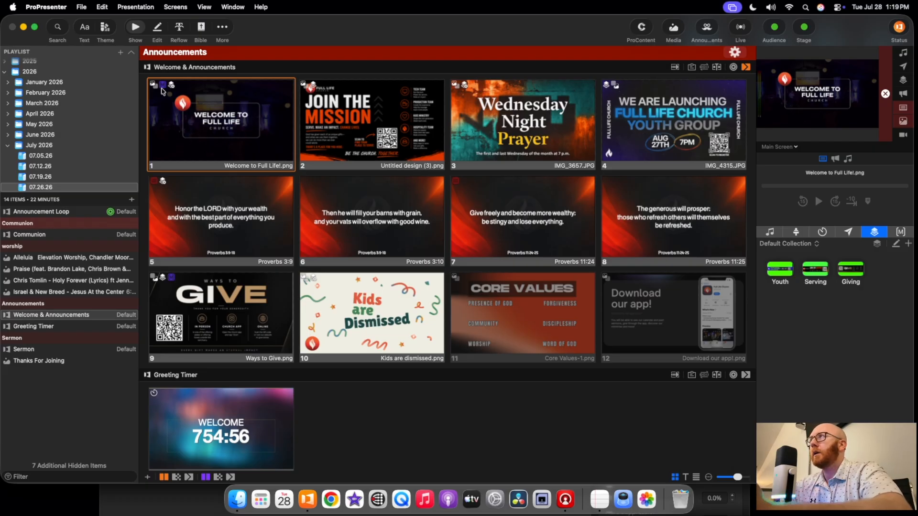
click(182, 7)
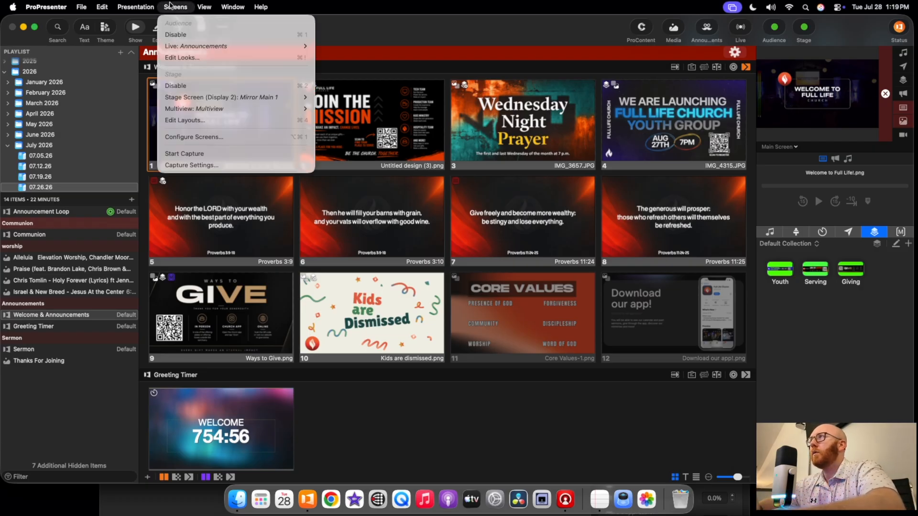
click(204, 62)
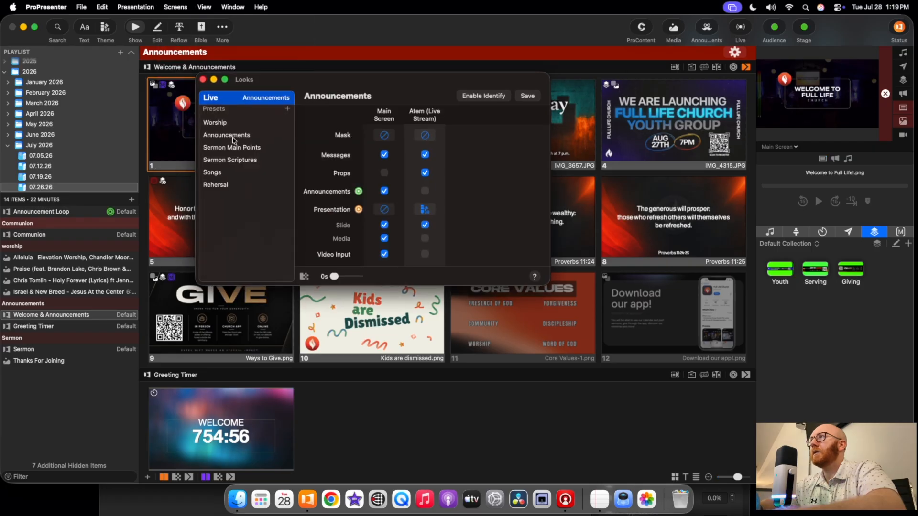
click(234, 138)
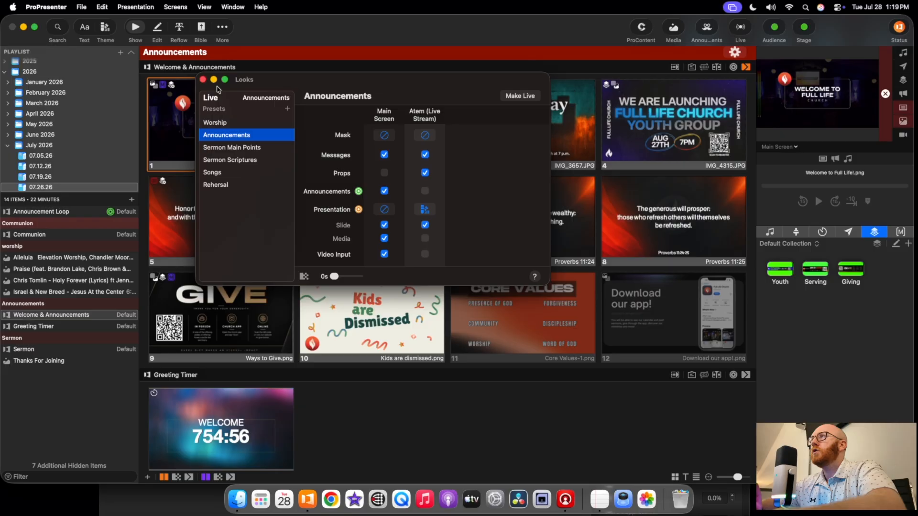
click(203, 80)
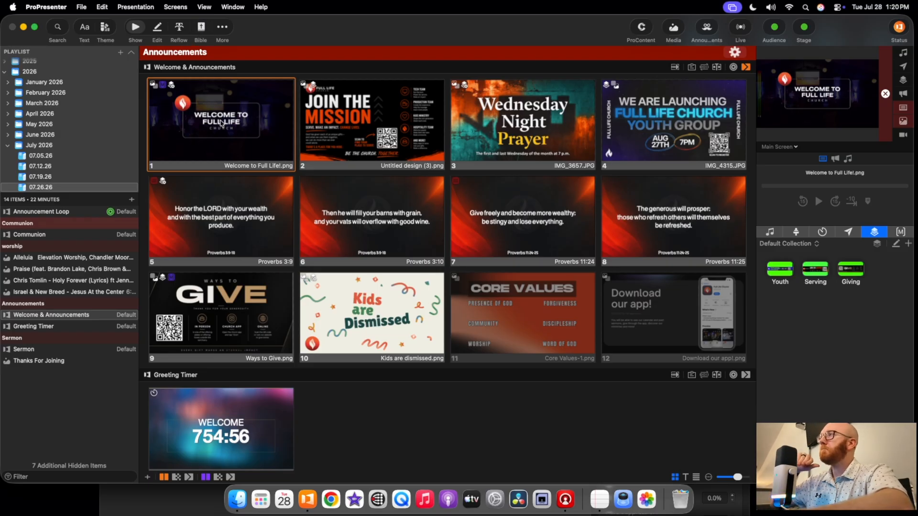
Create a new macro named Announcements in the Default Collection
click(901, 232)
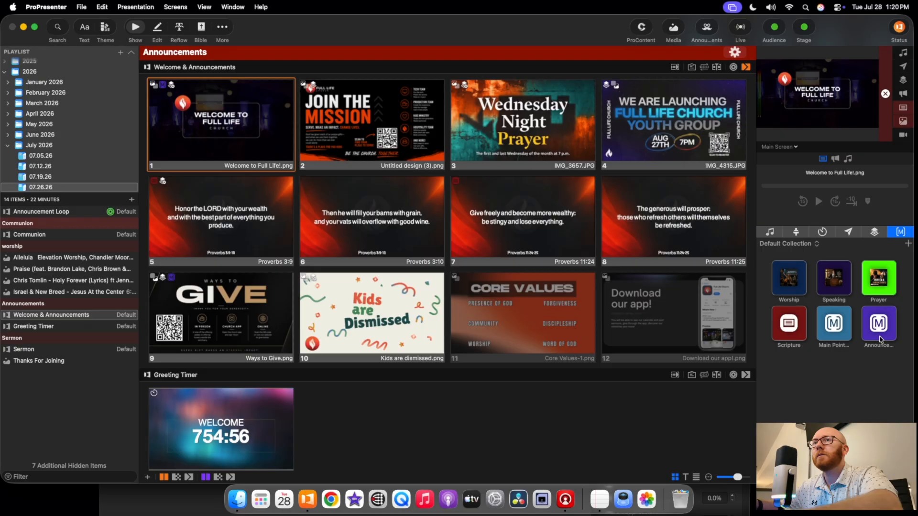
click(908, 244)
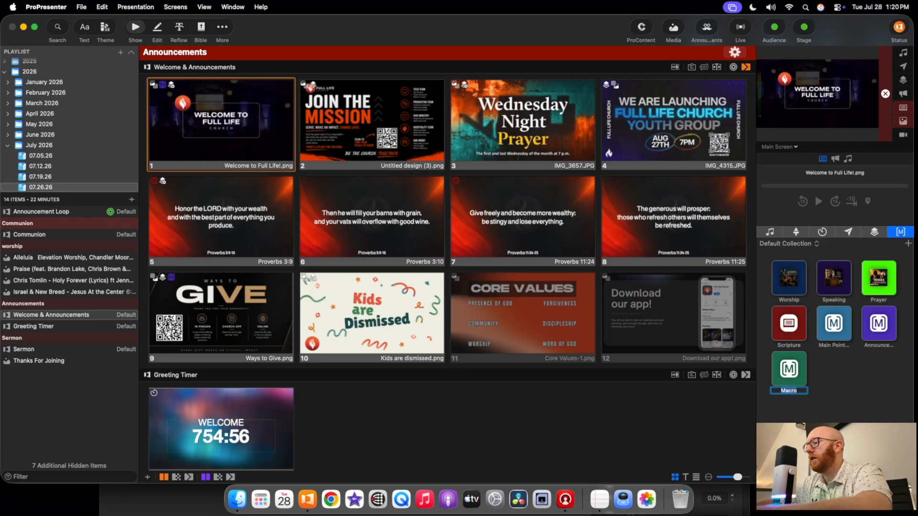
text(Announcements)
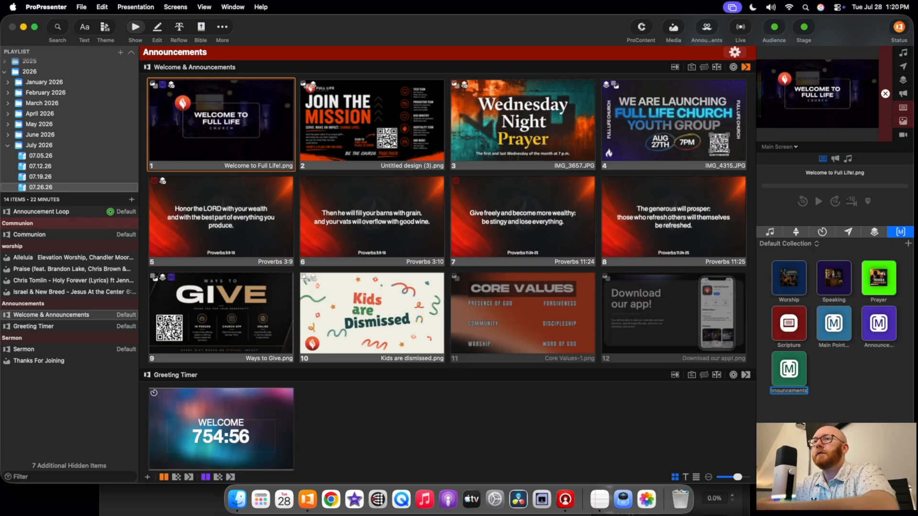
key(Return)
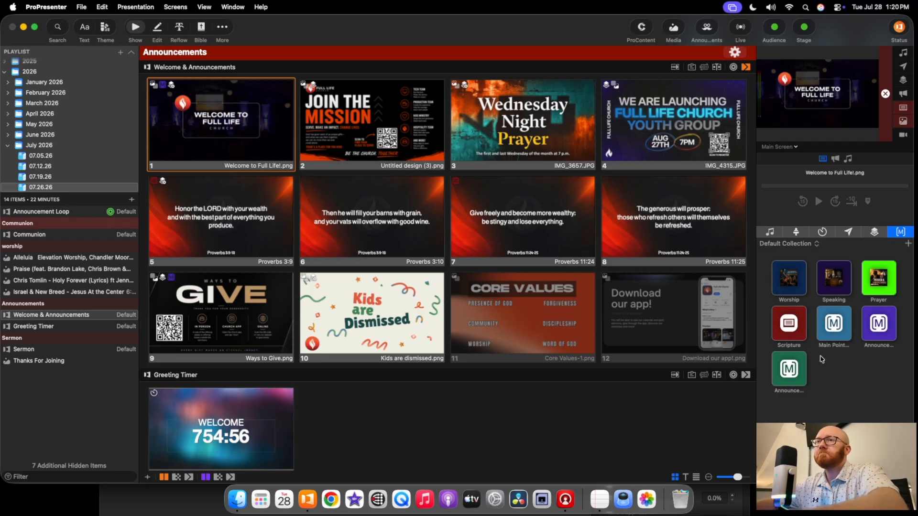
Change the new Announcements macro's icon to the megaphone
right_click(784, 379)
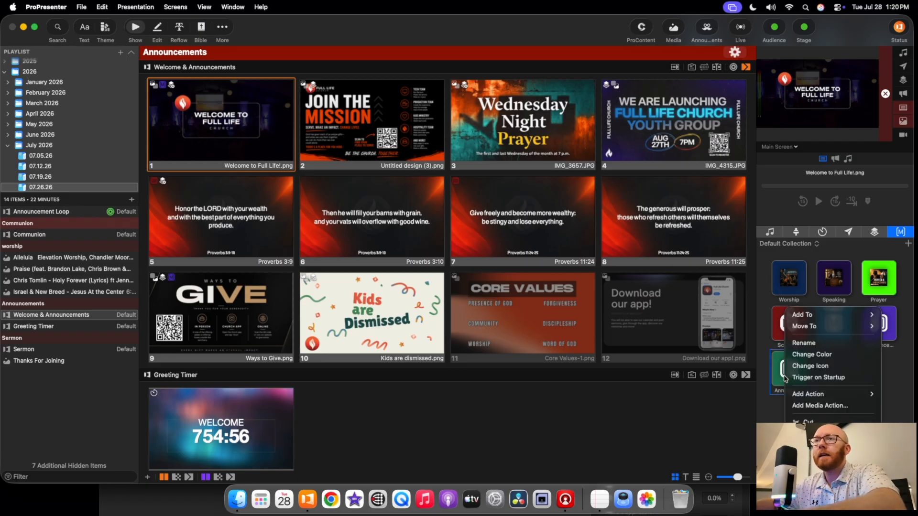
click(808, 366)
scroll(801, 303, down, 2)
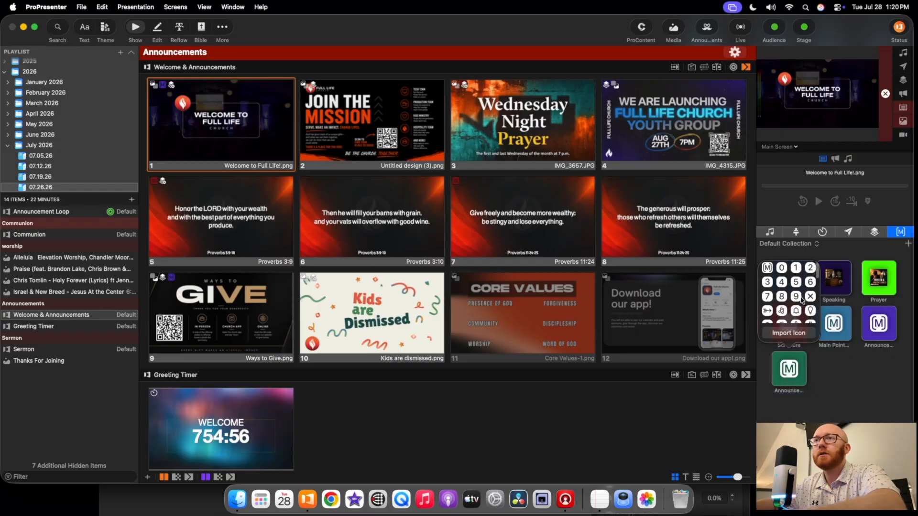
scroll(801, 302, down, 3)
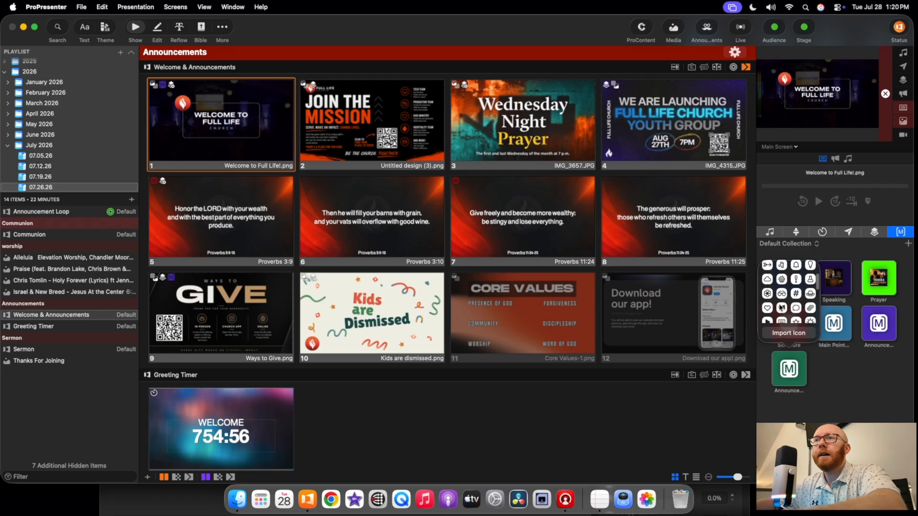
click(781, 309)
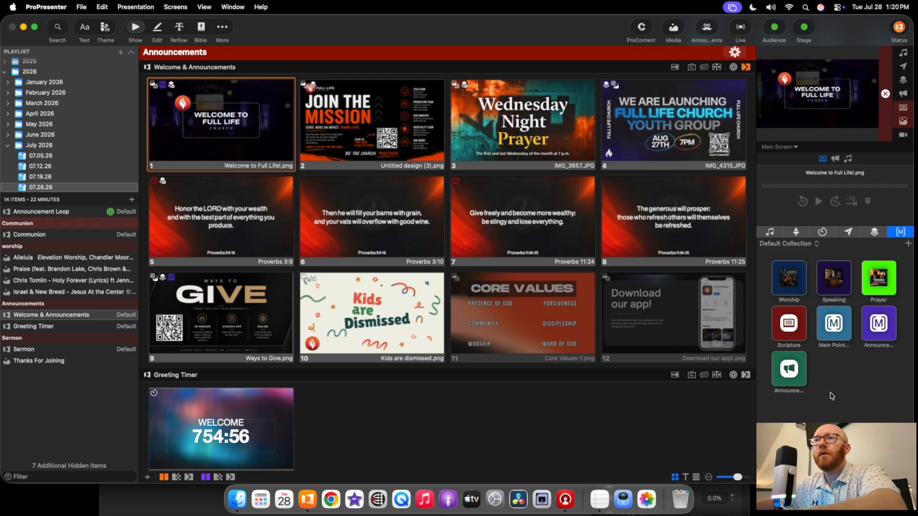
Add an Audience Look action to the new green Announcements macro that triggers the Announcements look
right_click(793, 376)
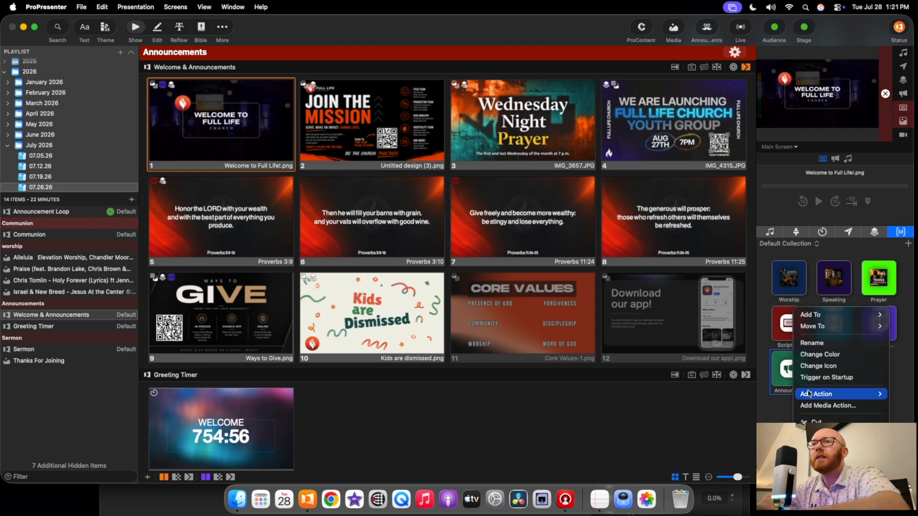
mouse_move(809, 395)
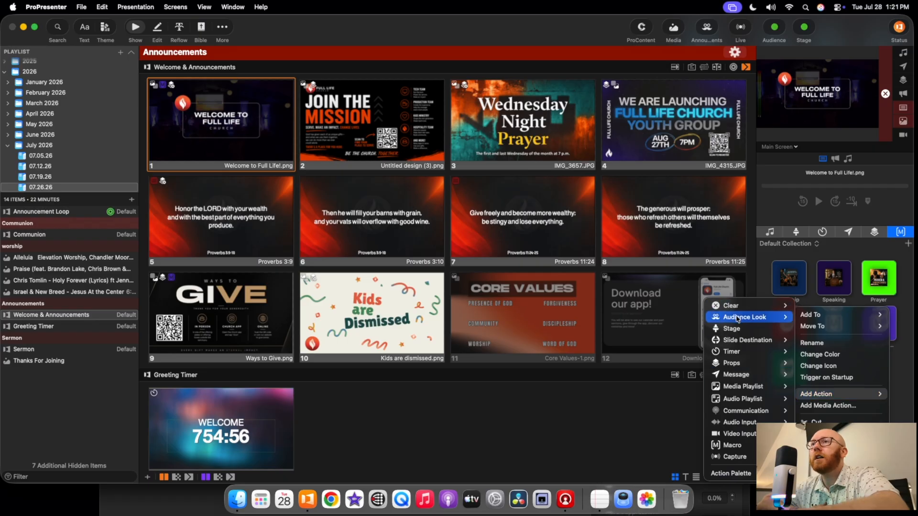
mouse_move(738, 319)
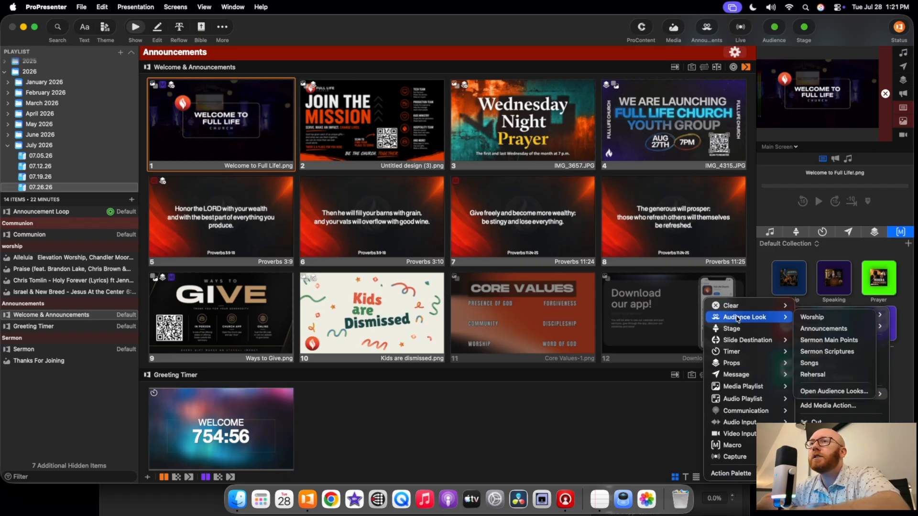
click(823, 330)
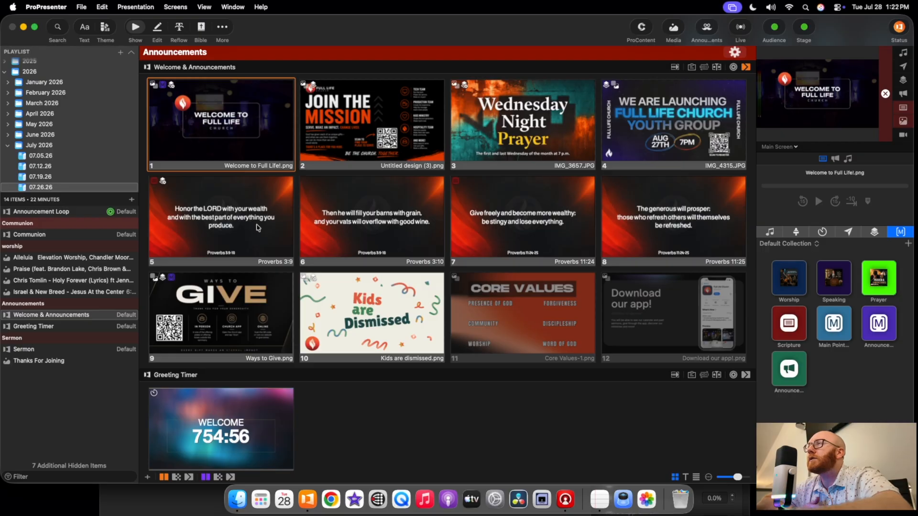
Add a Stage action to the green Announcements macro that sets Stage Screen (Display 2) to the Mirror Main 1 layout
right_click(786, 363)
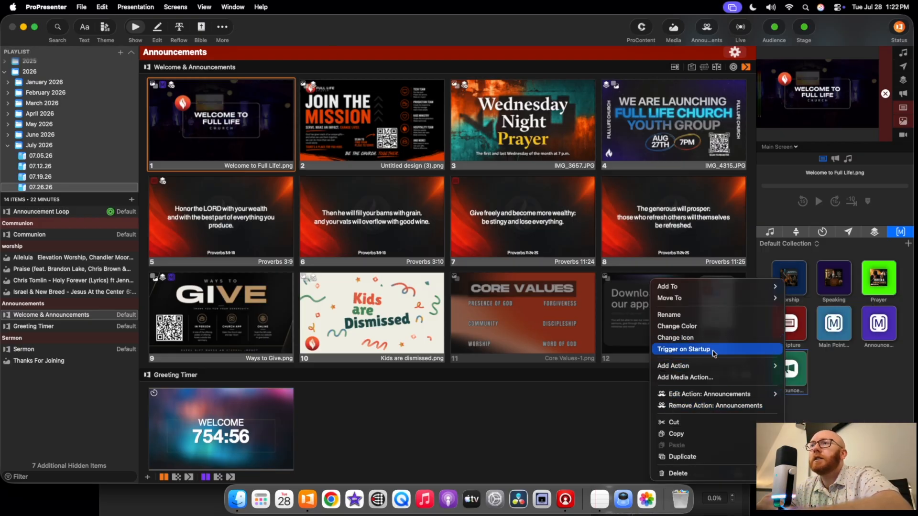
mouse_move(699, 369)
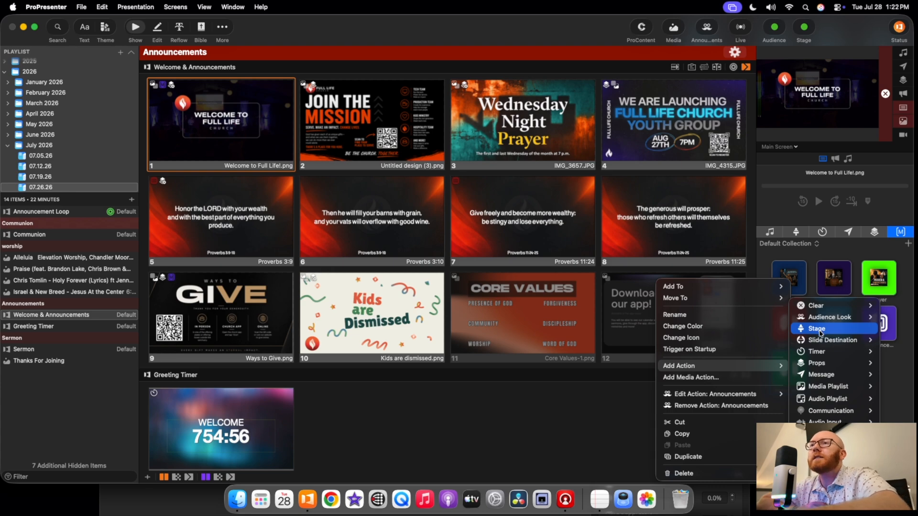
click(820, 330)
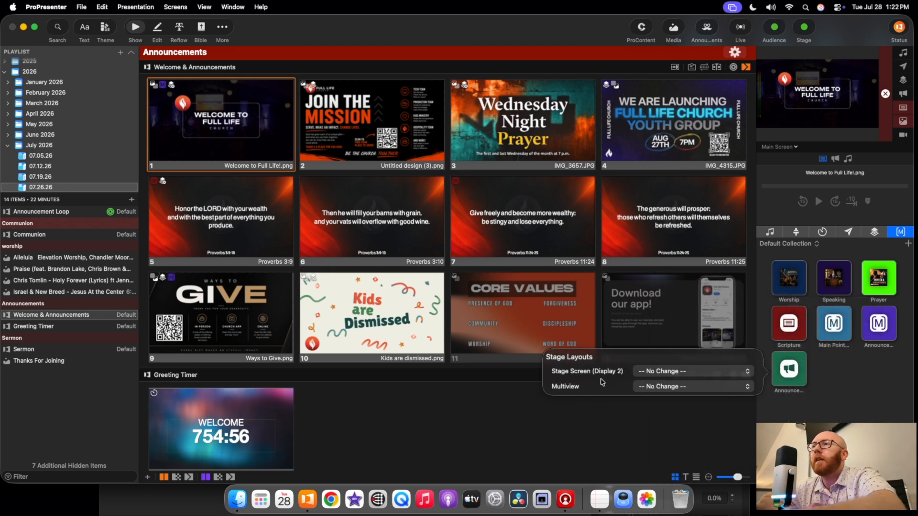
click(679, 372)
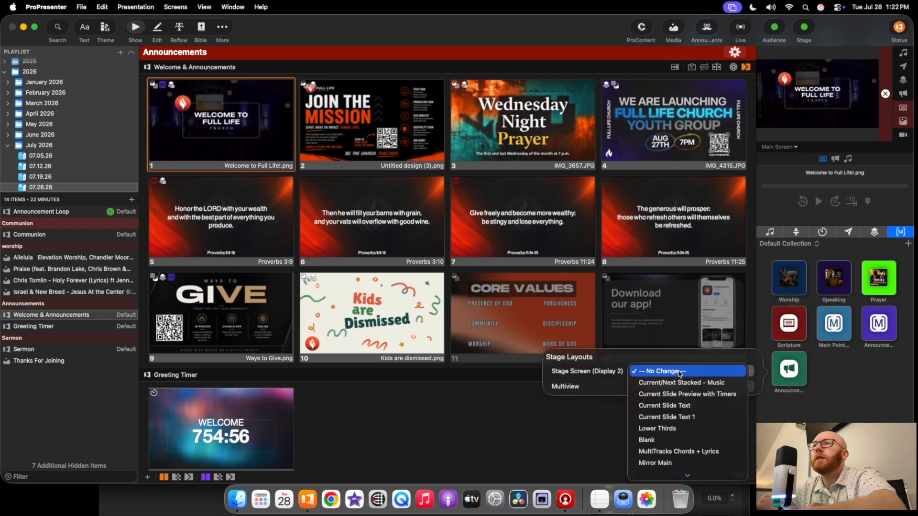
scroll(677, 412, down, 1)
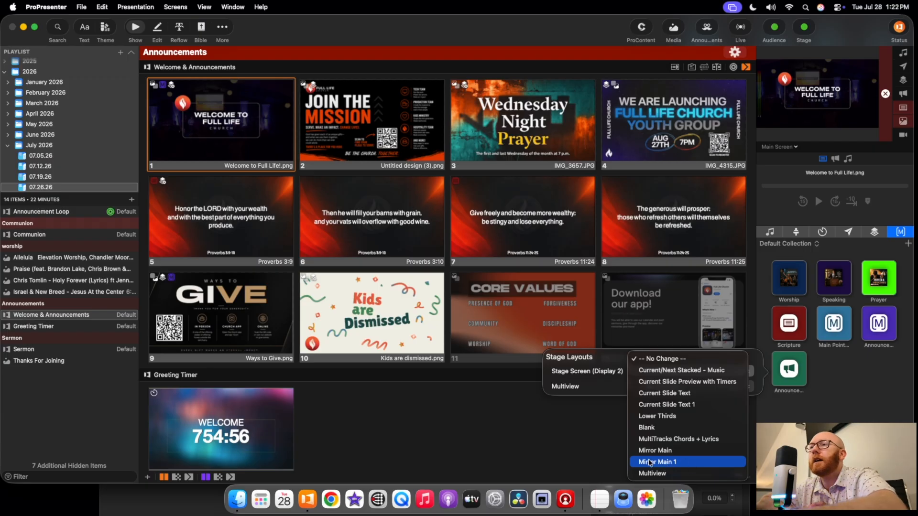
click(675, 462)
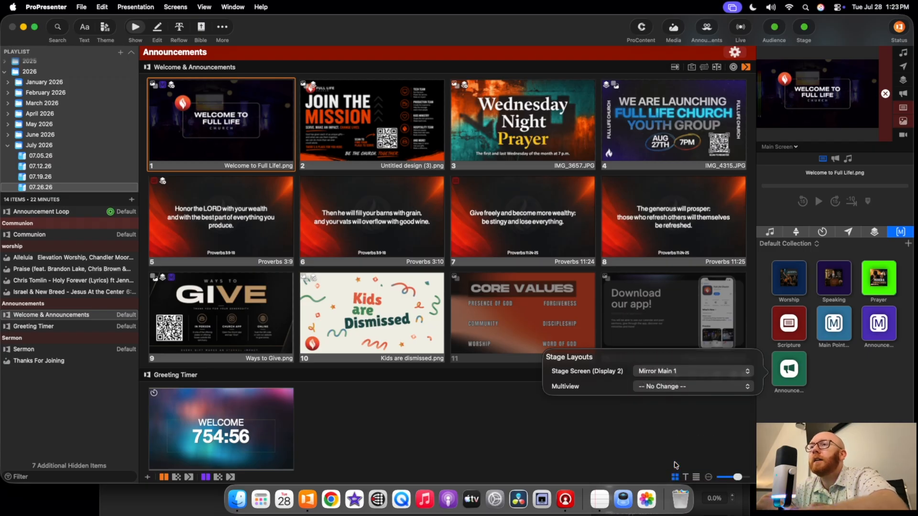
click(788, 418)
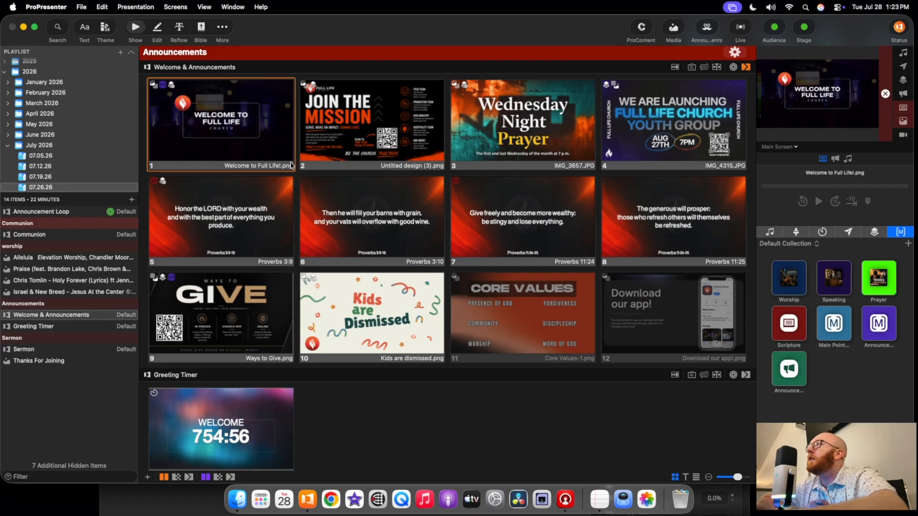
right_click(237, 127)
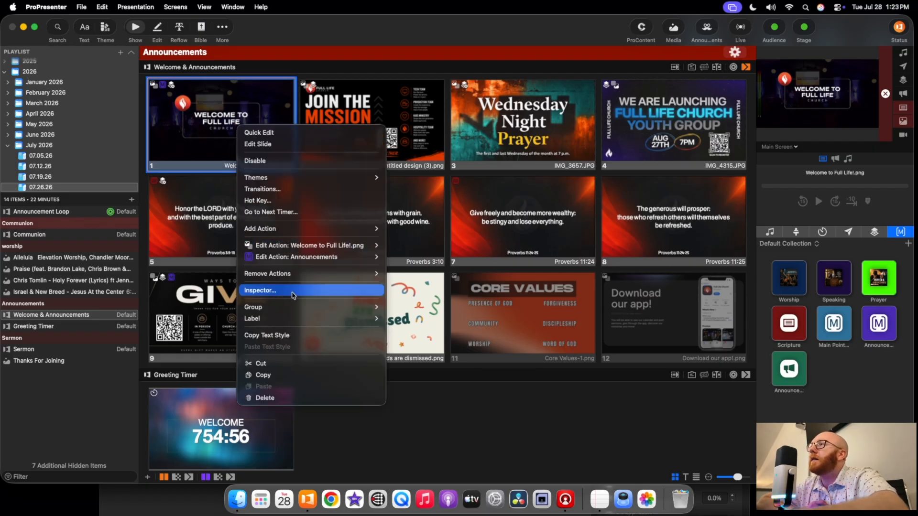
mouse_move(335, 274)
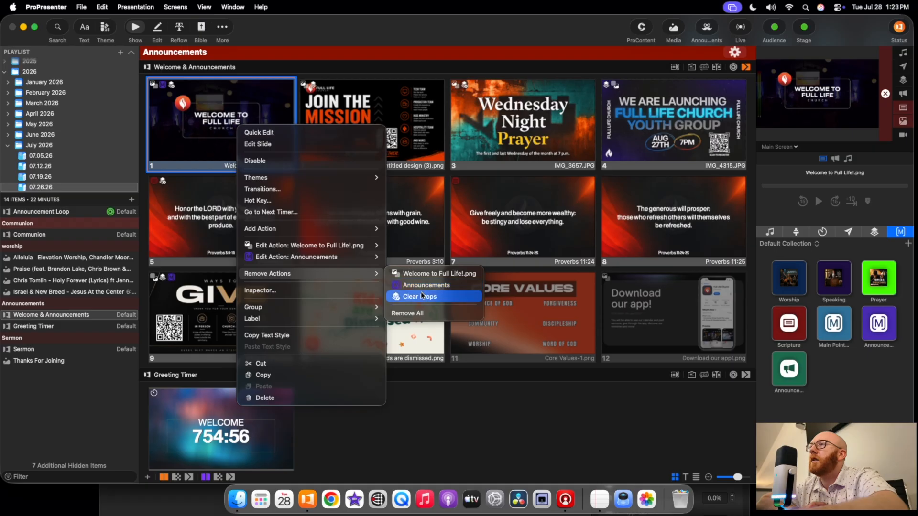
click(417, 314)
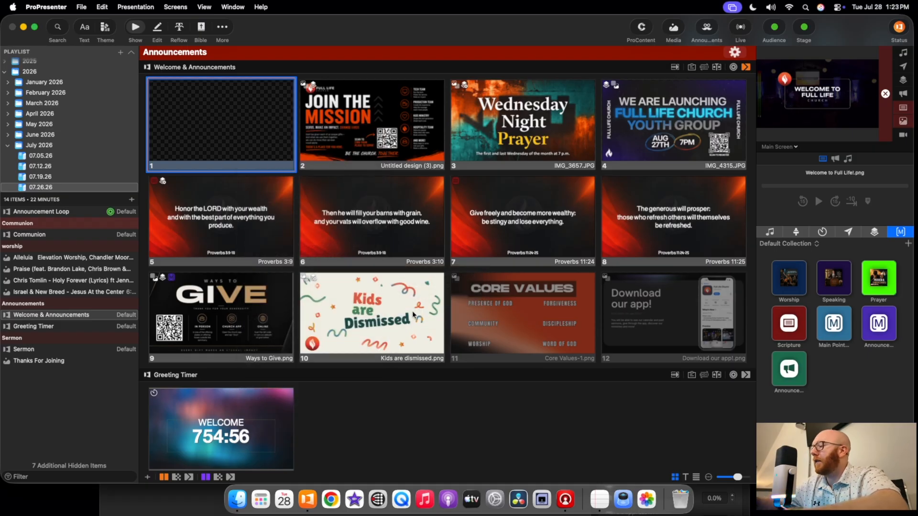
key(super+z)
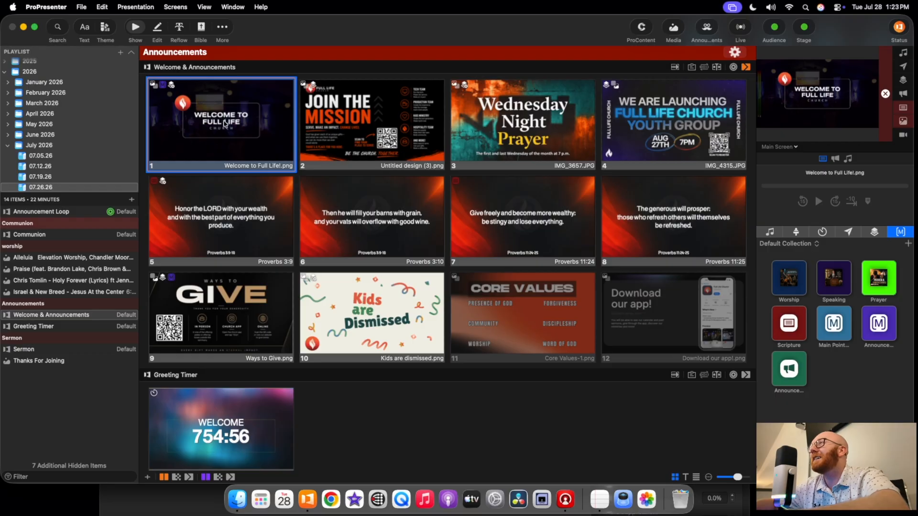
Remove the old Announcements macro action and the Clear Props action from the Welcome to Full Life slide
right_click(222, 120)
mouse_move(258, 268)
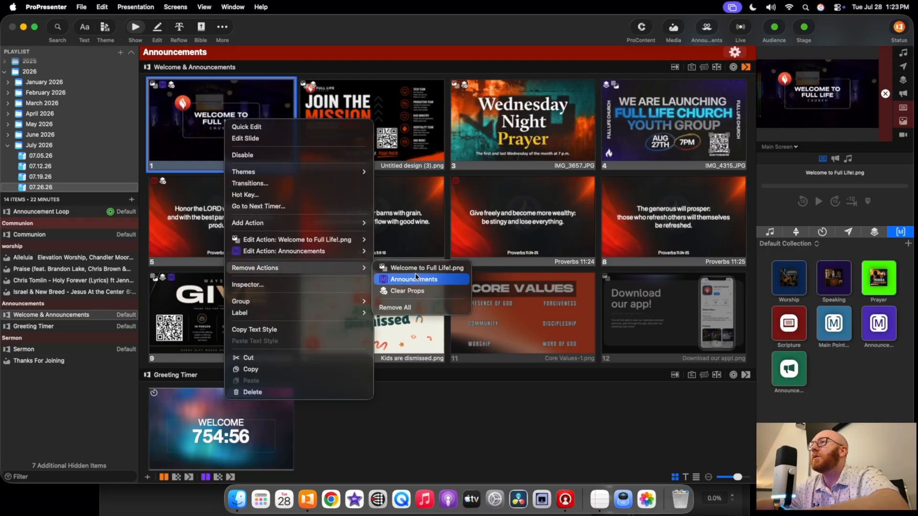
click(412, 281)
right_click(218, 120)
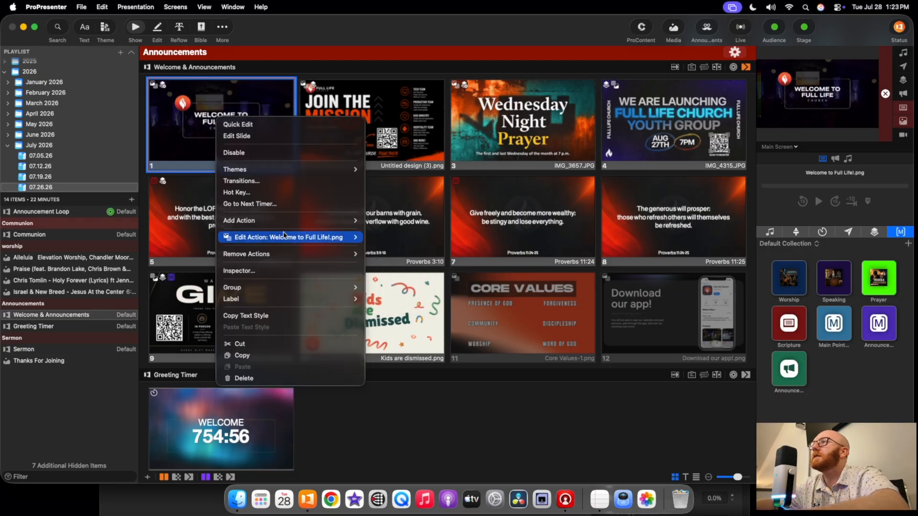
mouse_move(287, 254)
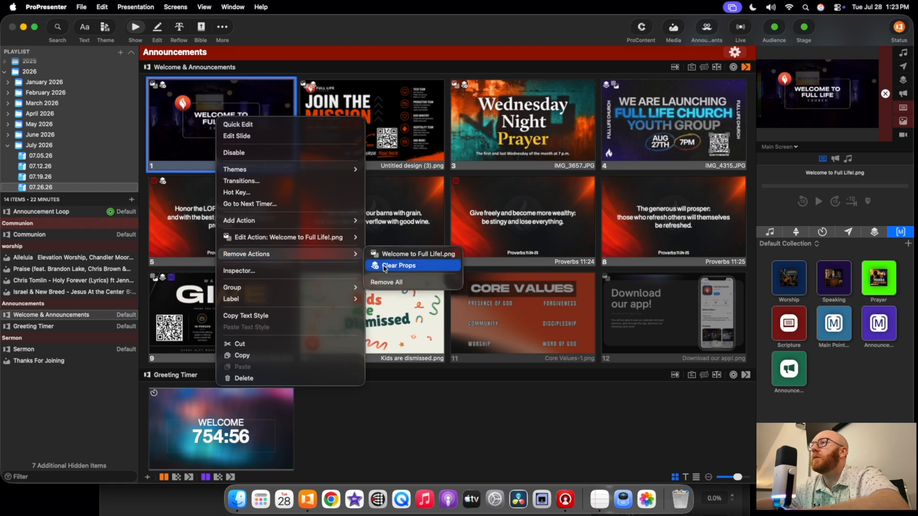
click(387, 265)
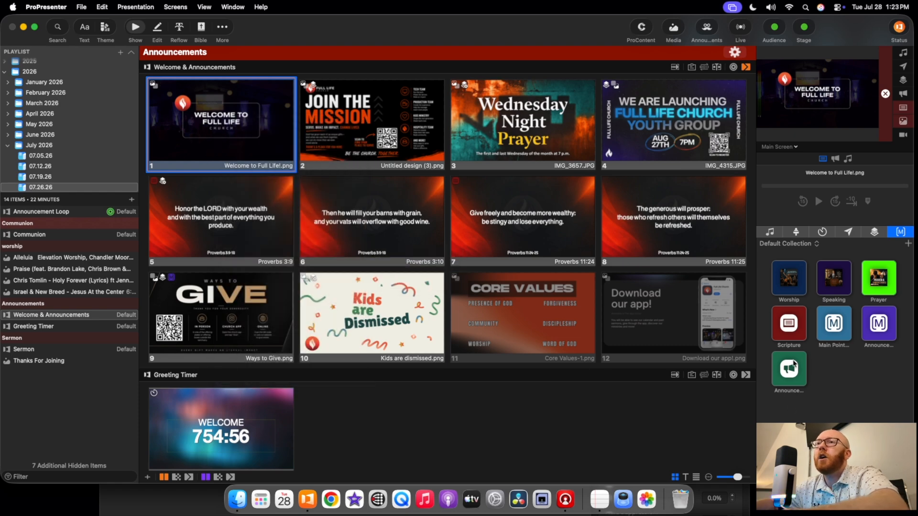
Attach the green Announcements macro to the Welcome to Full Life slide and preview the Stage Screen (Display 2) output
drag(790, 376, 210, 120)
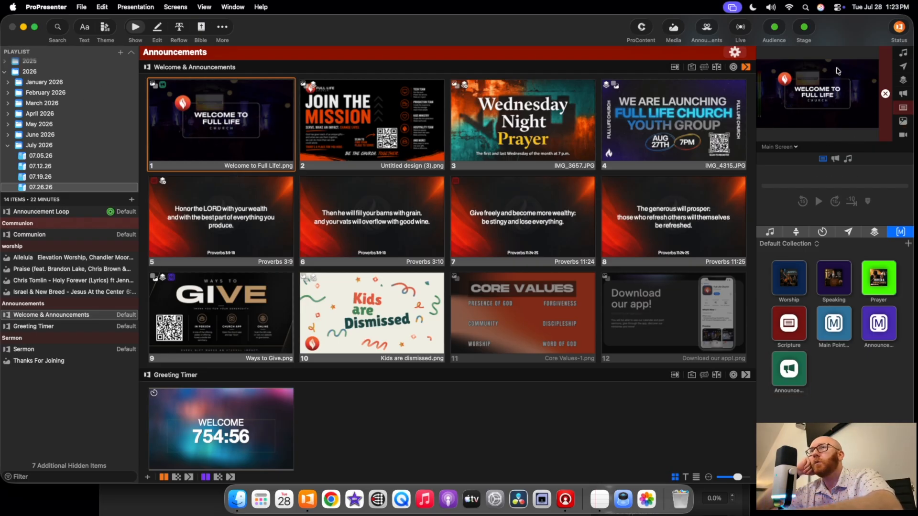
click(795, 147)
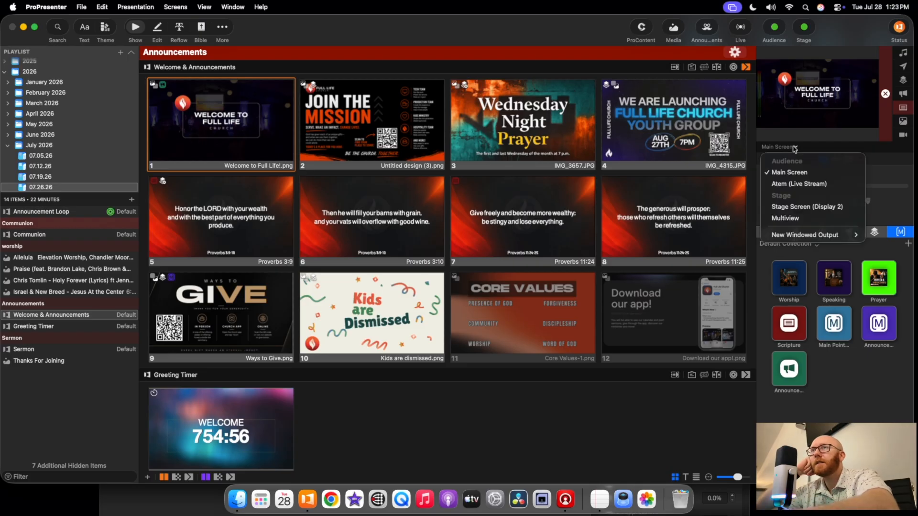
click(800, 207)
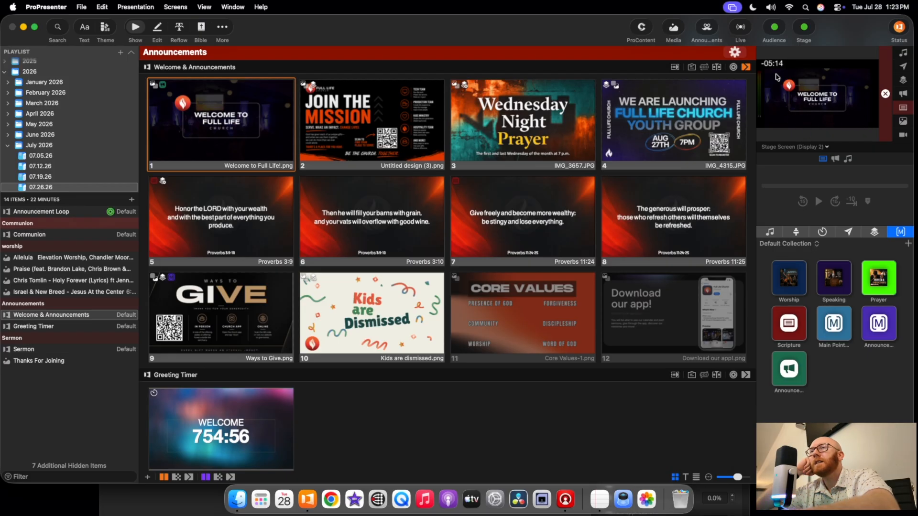
Review the types of actions that can be added to the green Announcements macro
right_click(784, 380)
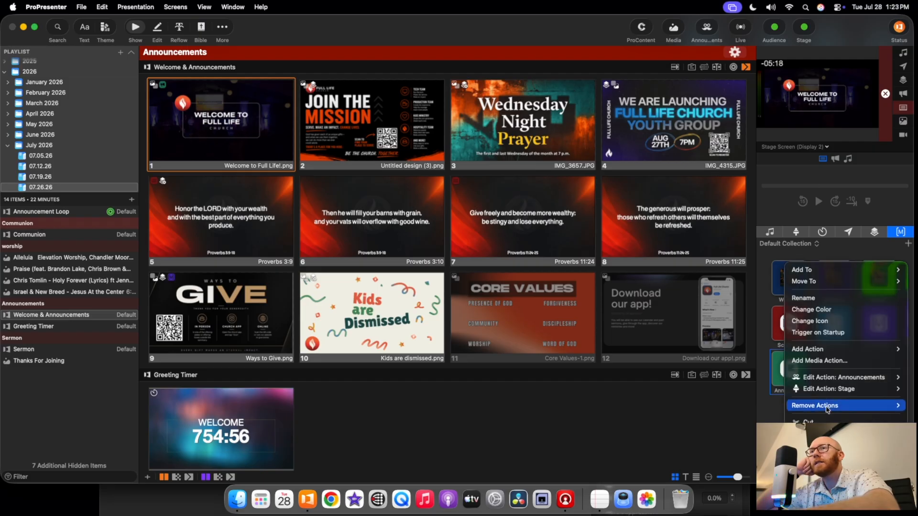
mouse_move(829, 395)
mouse_move(822, 350)
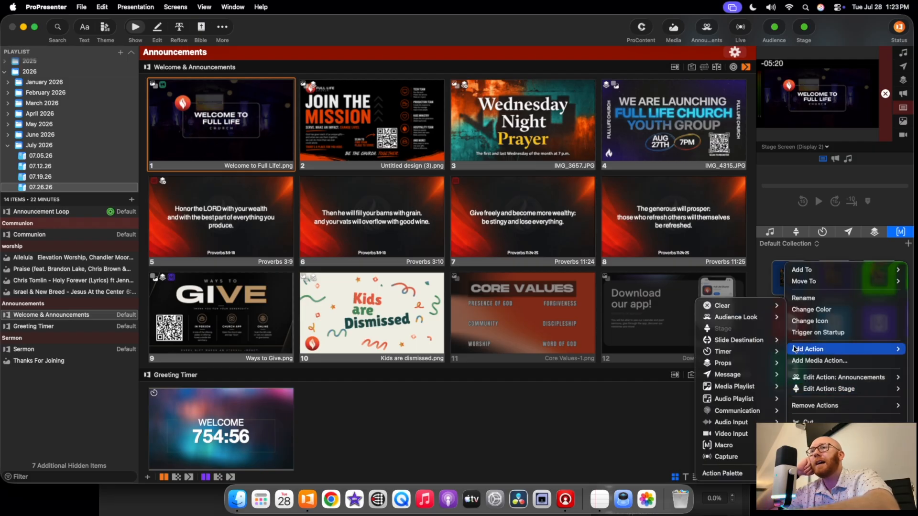
mouse_move(757, 352)
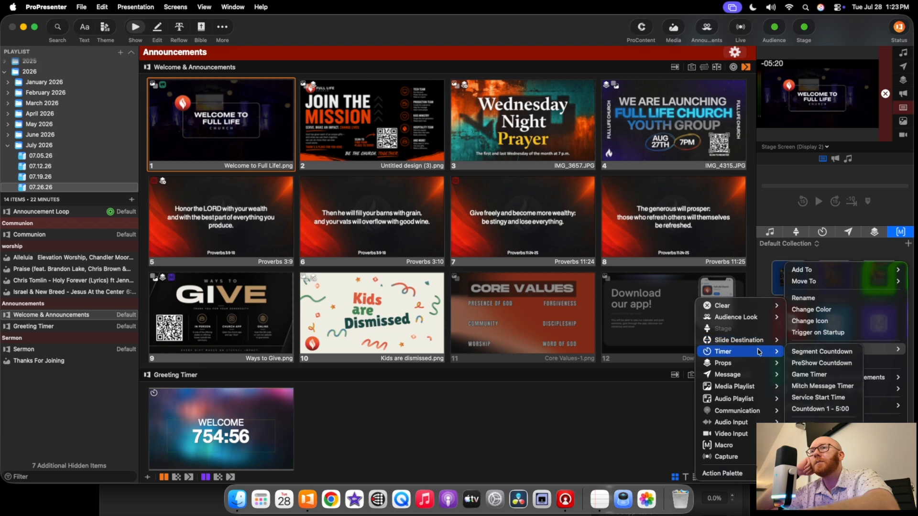
click(821, 390)
click(830, 407)
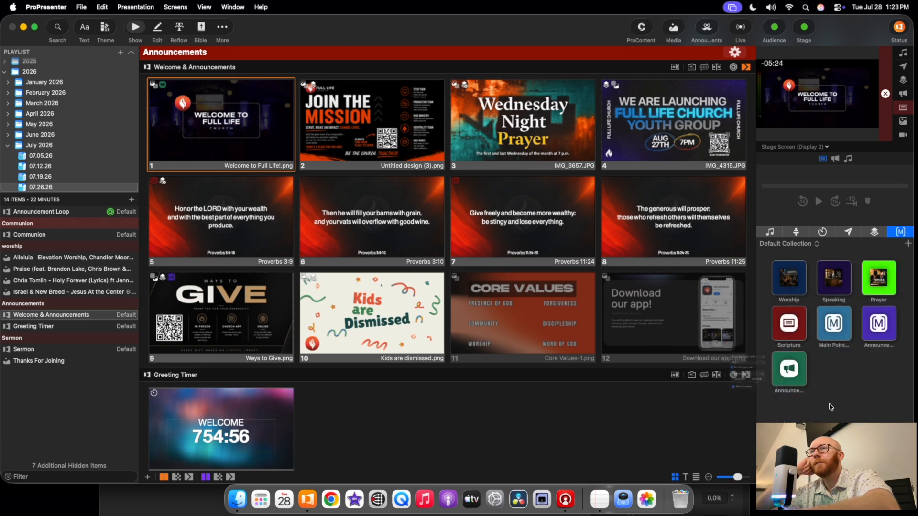
Trigger the Welcome to Full Life slide and switch the output preview to Atem (Live Stream)
click(246, 134)
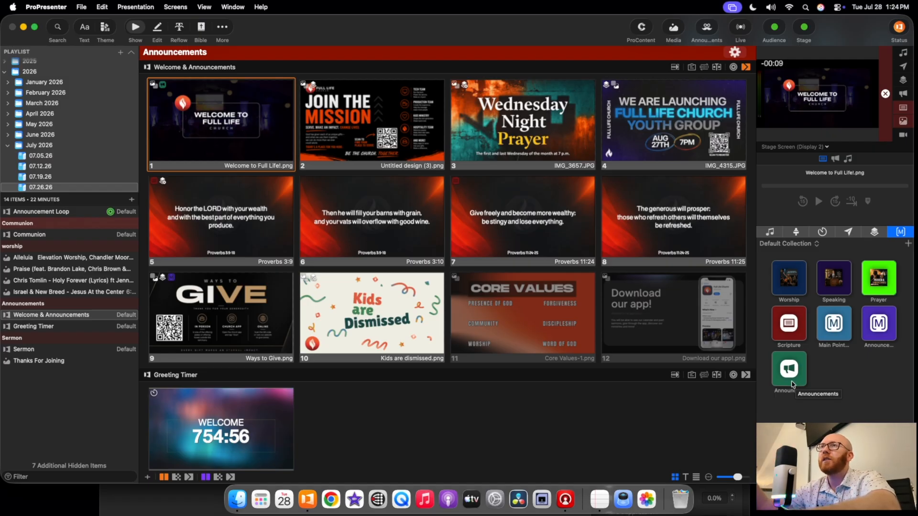
click(774, 149)
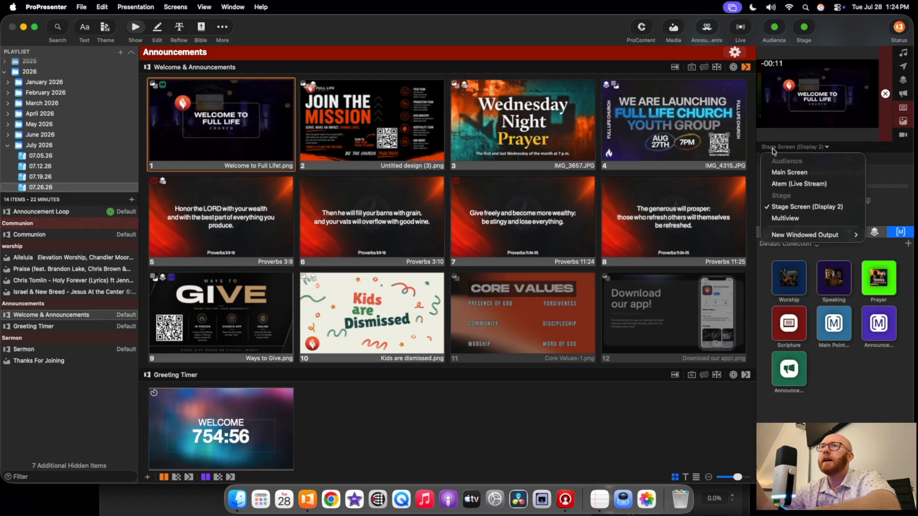
click(781, 187)
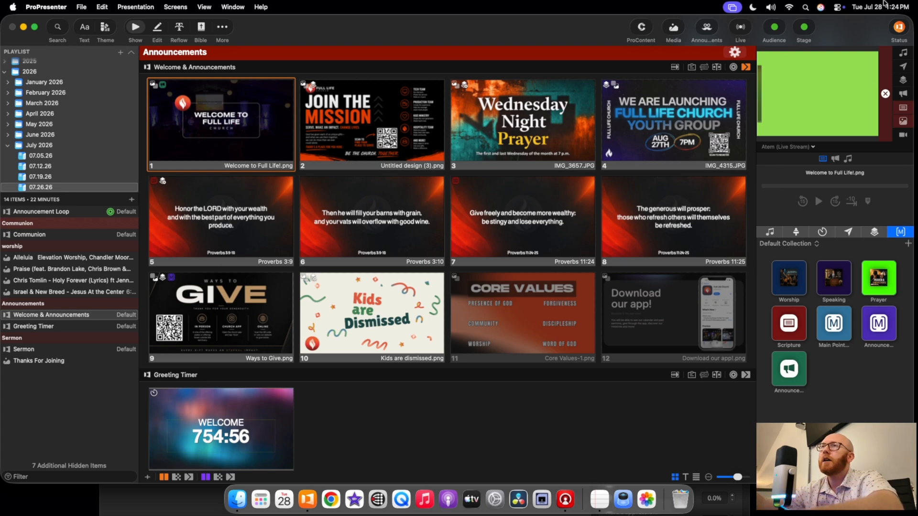
Examine the Announcements look preset's layer settings for the Main Screen and Atem (Live Stream), including the live stream's presentation theme
click(169, 7)
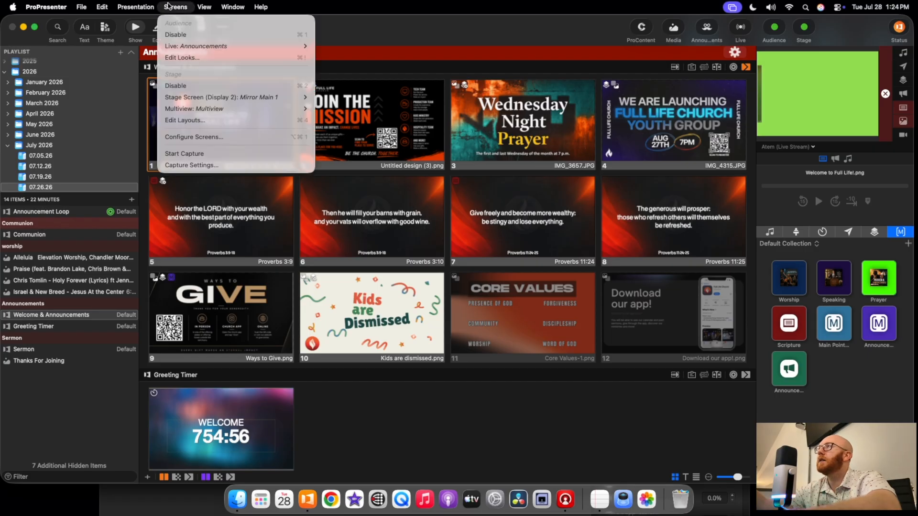
click(192, 58)
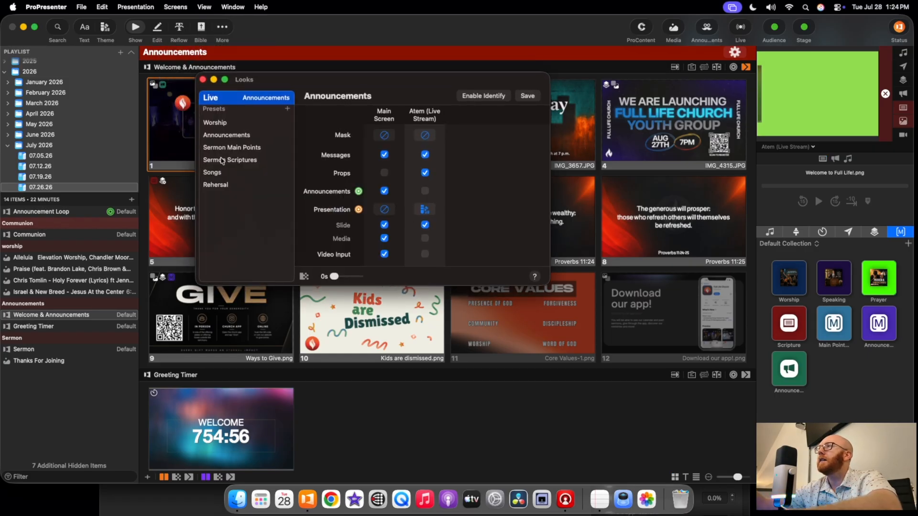
click(247, 148)
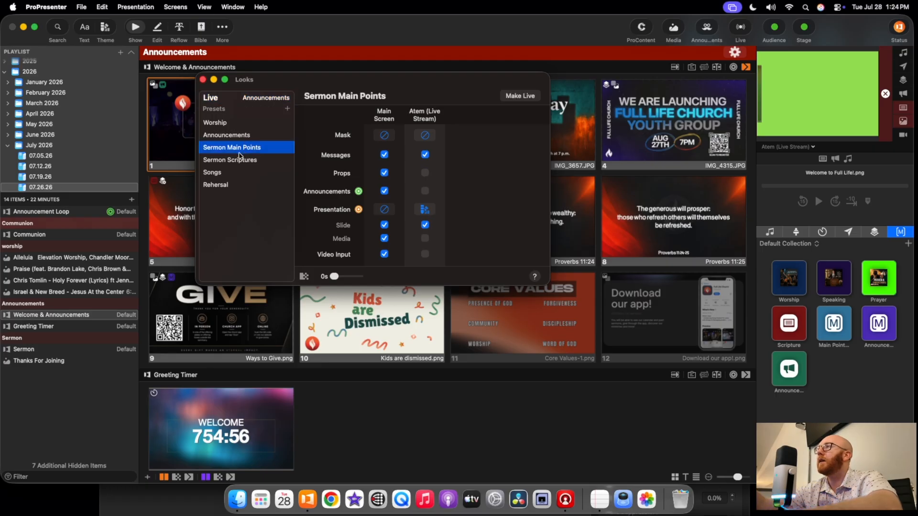
click(225, 137)
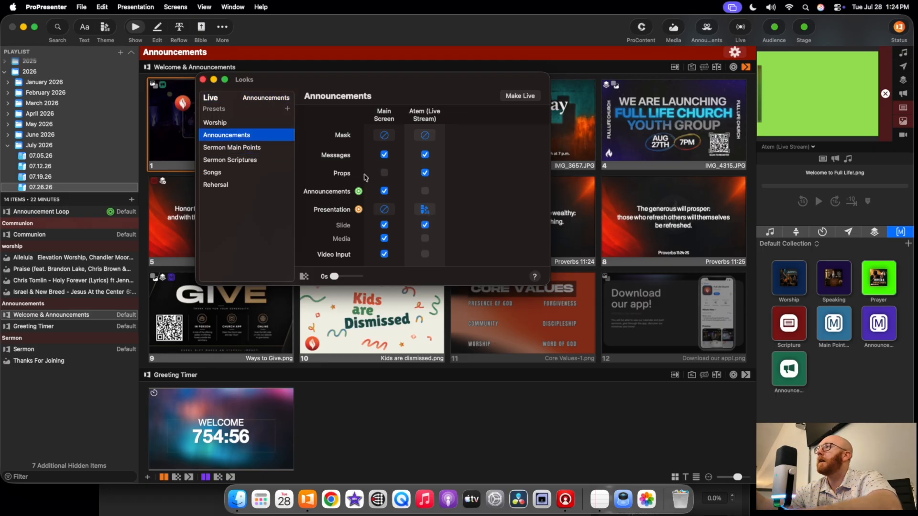
click(423, 213)
click(502, 178)
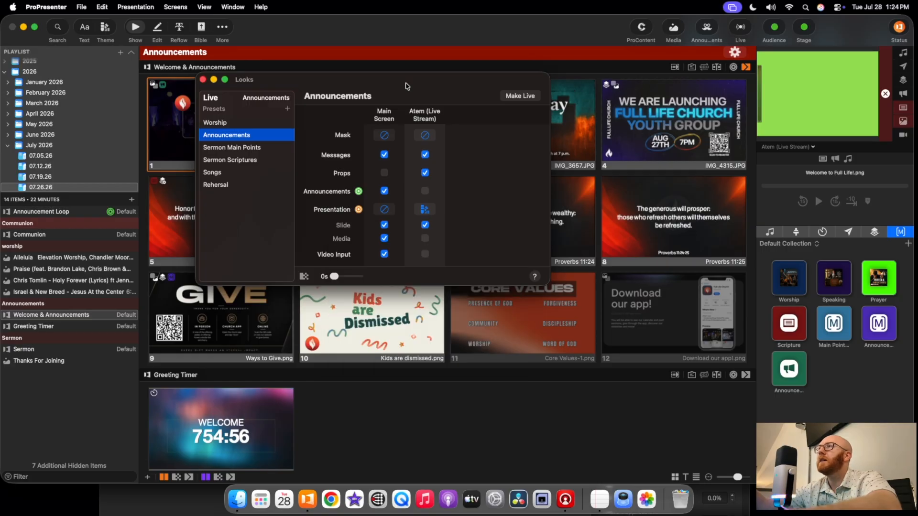
click(203, 80)
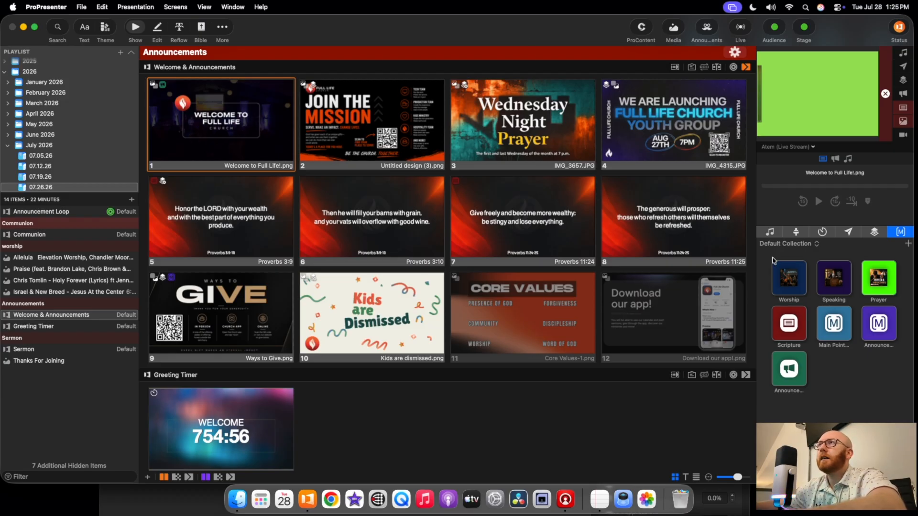
Show the props in the Default Collection
click(877, 234)
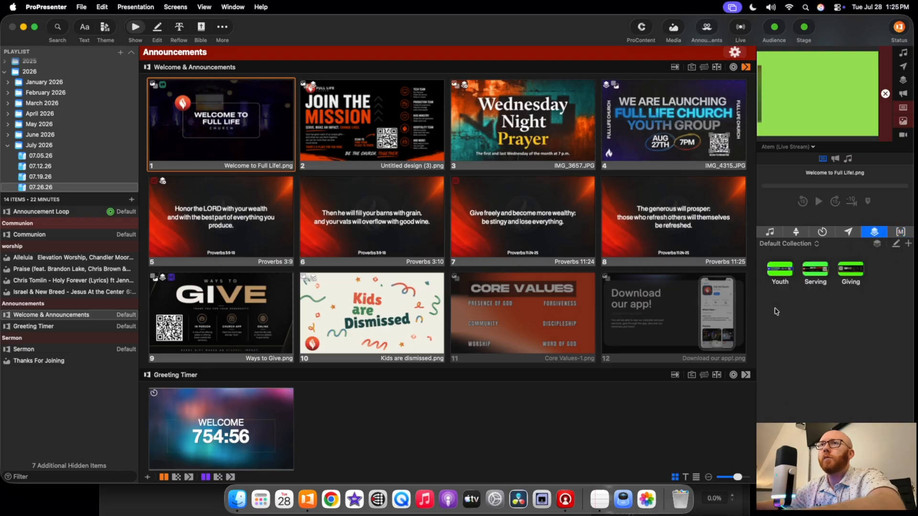
click(331, 499)
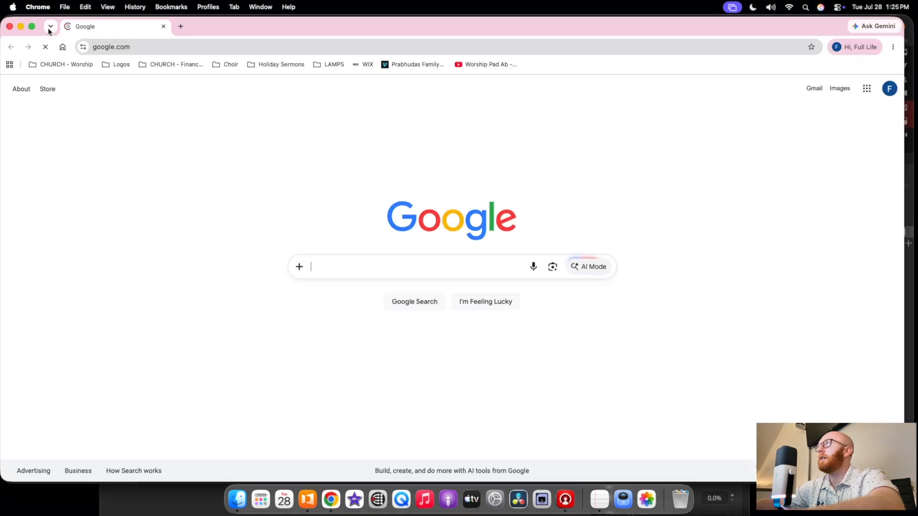
click(10, 26)
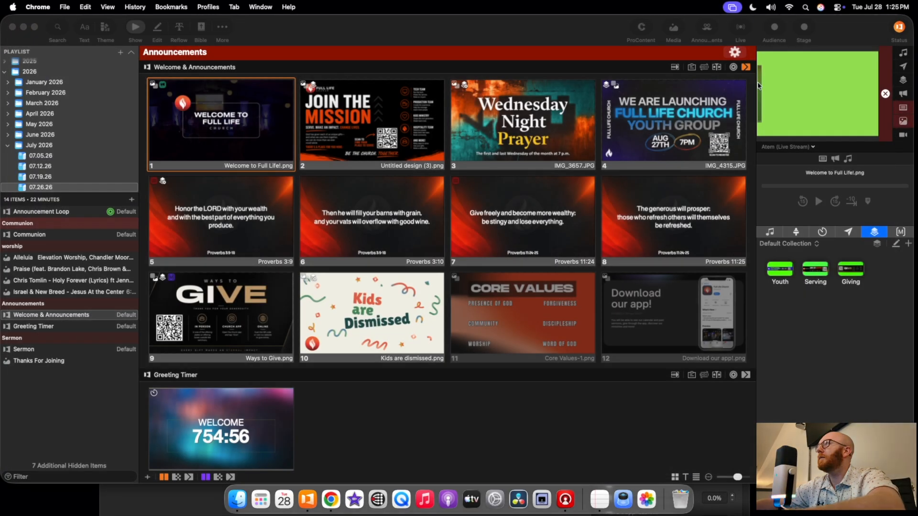
Switch to Finder, open the Downloads folder and preview the Serving Lower Third (1).png graphic
click(806, 7)
text(finder)
key(Return)
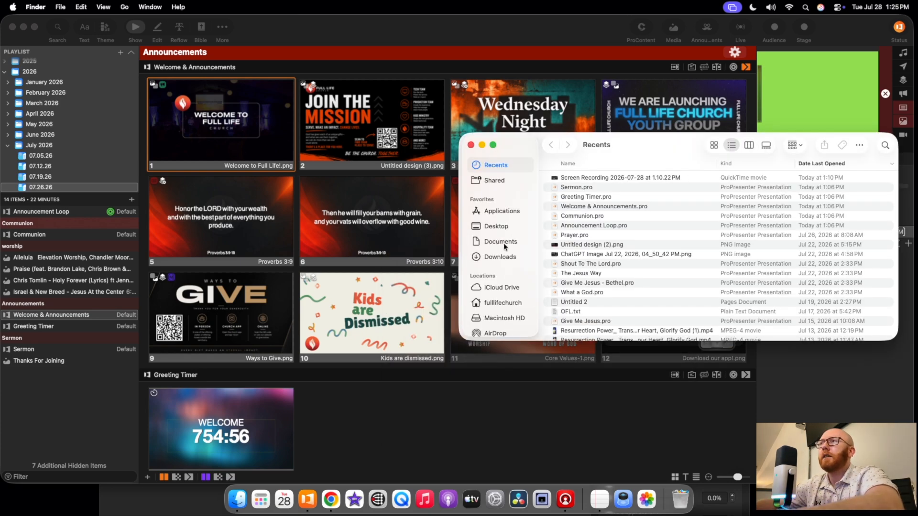
click(500, 256)
click(738, 257)
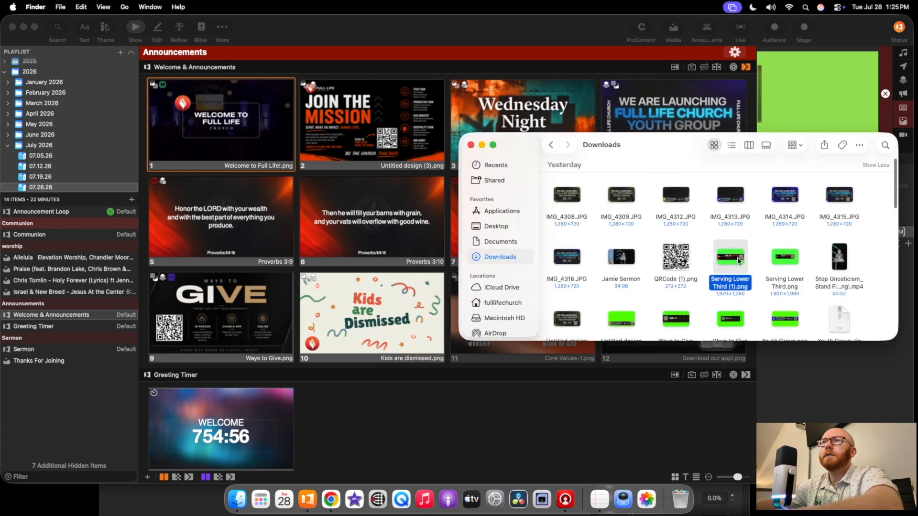
key(space)
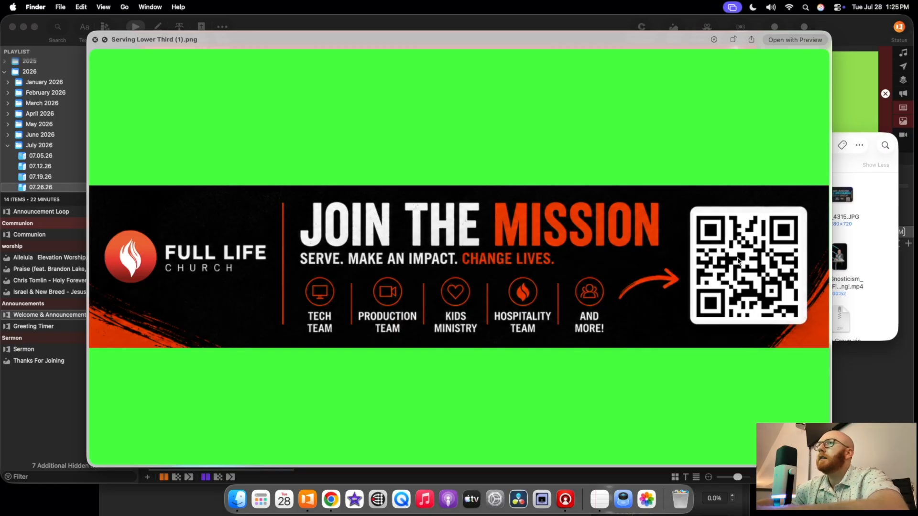
key(space)
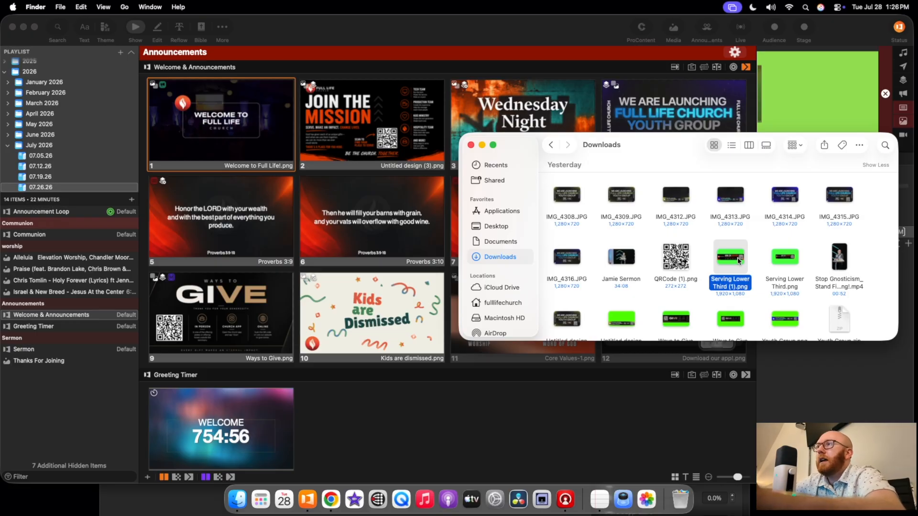
key(space)
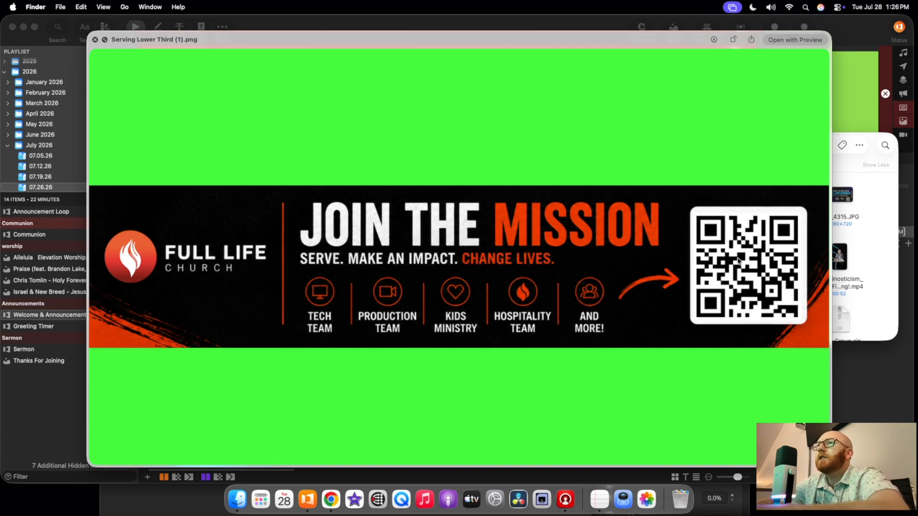
key(space)
click(564, 37)
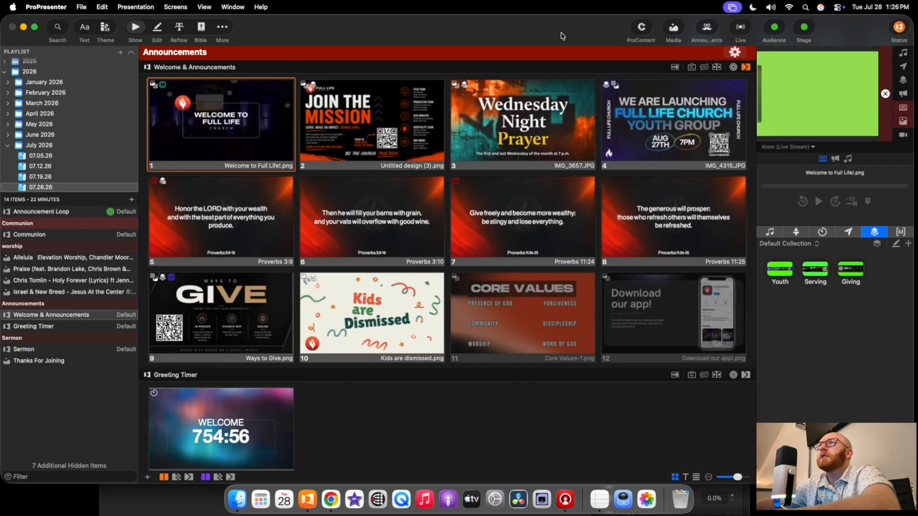
Add a new prop to the Default Collection and name it Lower3
click(908, 244)
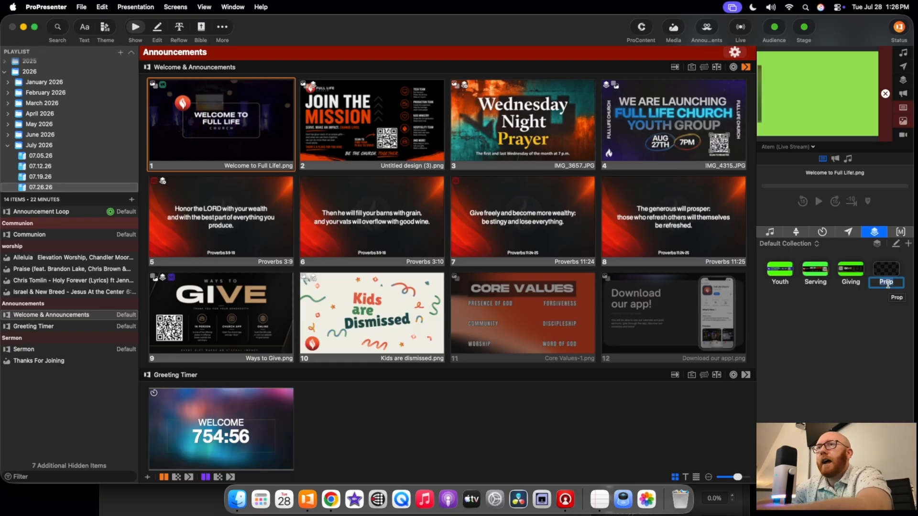
text(Lower)
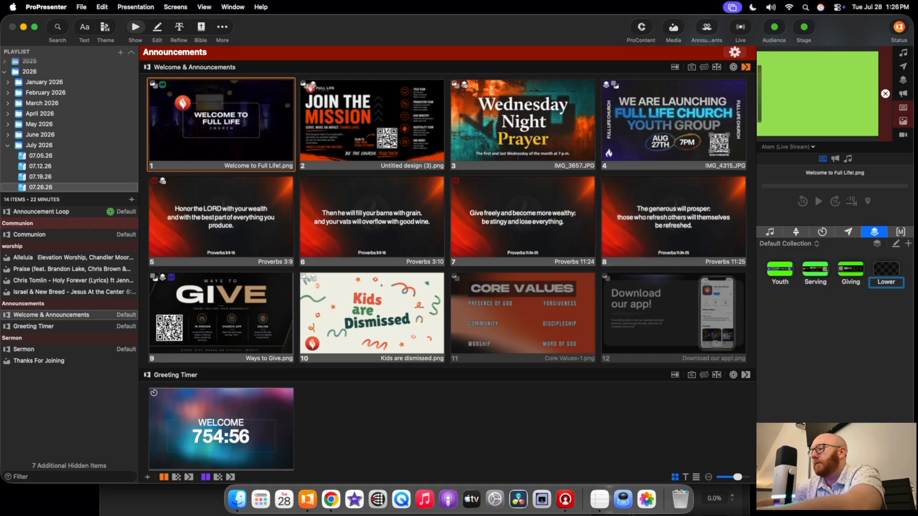
text(3)
key(Return)
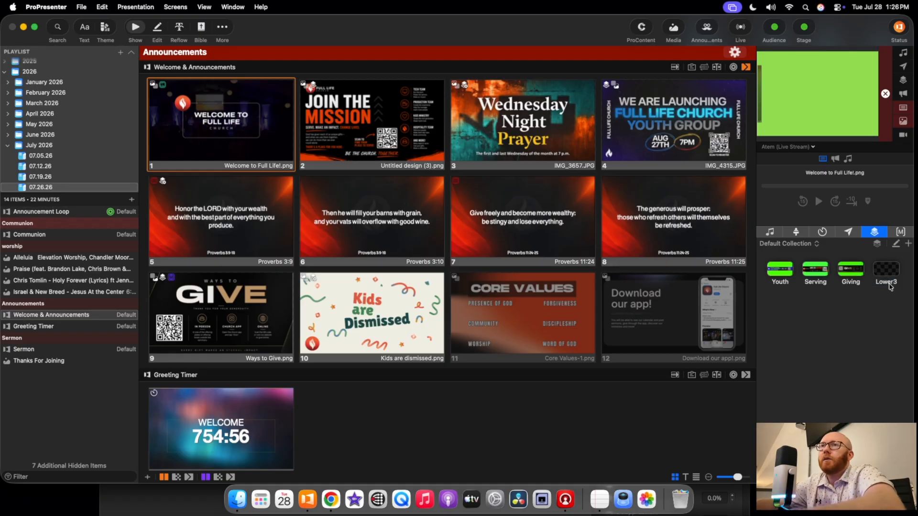
Place Serving Lower Third (1).png from the Downloads folder onto the Lower3 prop, using the existing media file
click(237, 501)
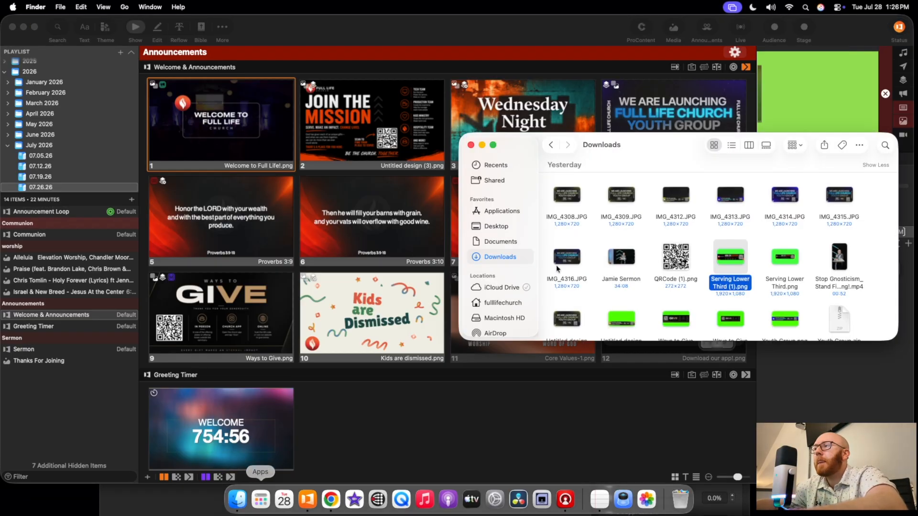
drag(650, 158, 262, 113)
click(361, 249)
drag(361, 249, 883, 273)
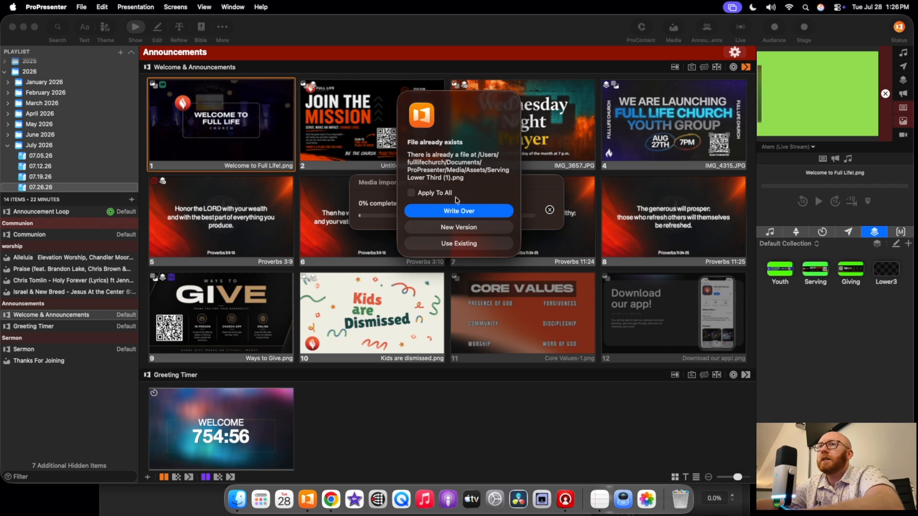
click(441, 242)
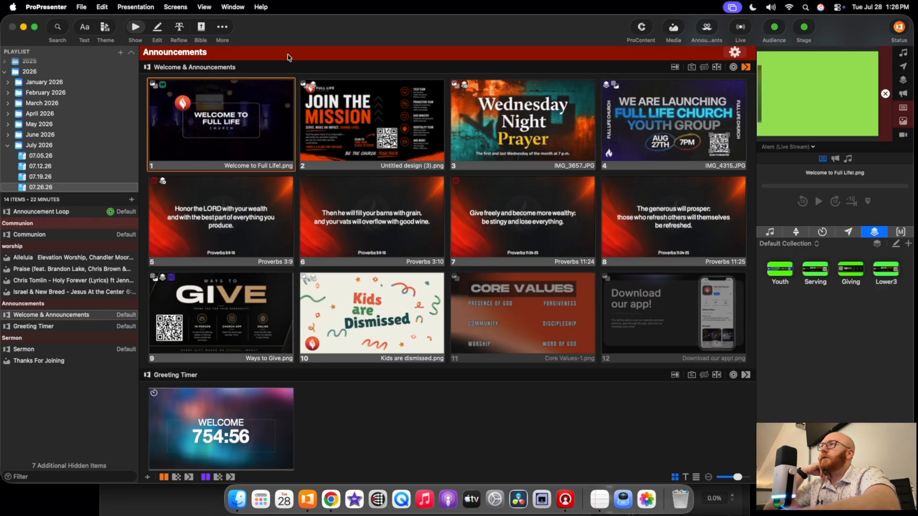
Replace the Serving prop action on the Join the Mission slide with the Lower3 prop and trigger the slide
right_click(332, 116)
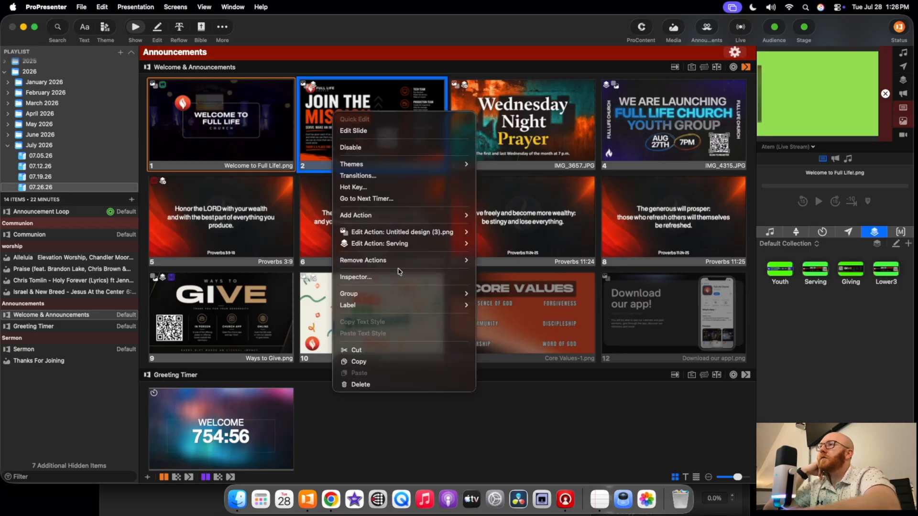
mouse_move(391, 260)
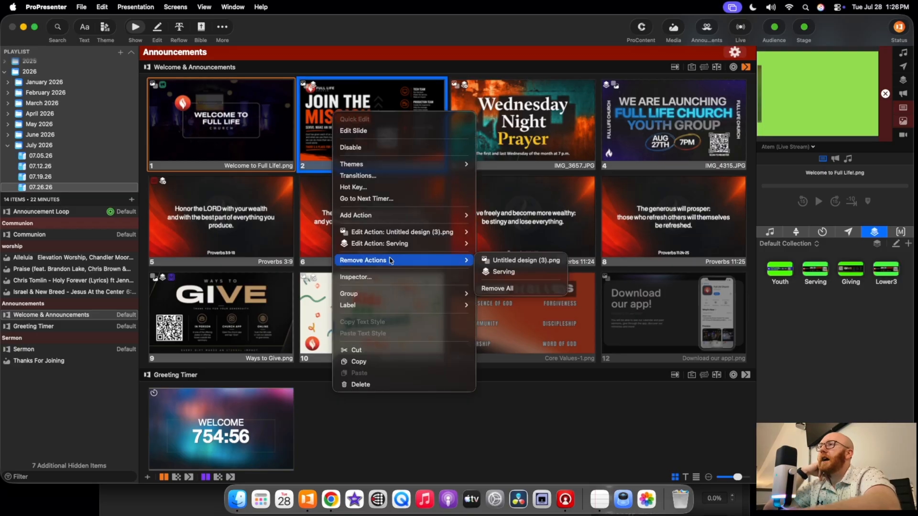
click(509, 272)
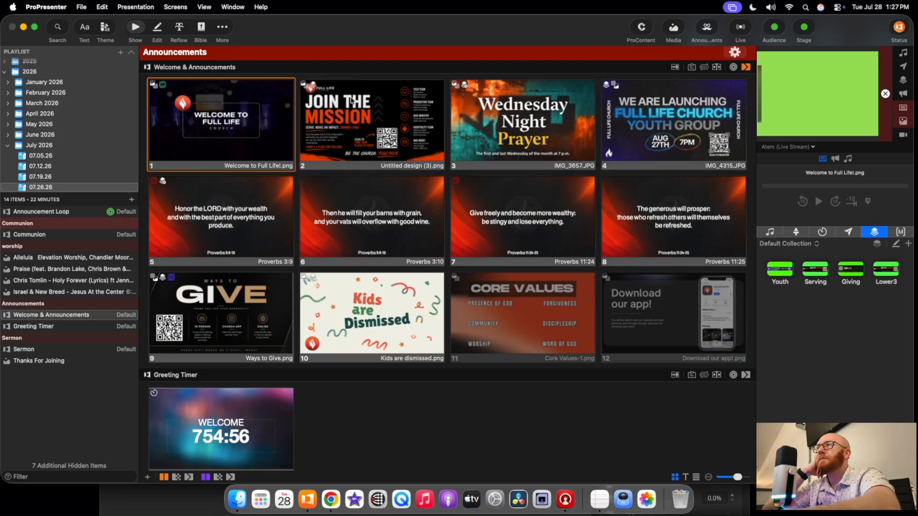
click(362, 130)
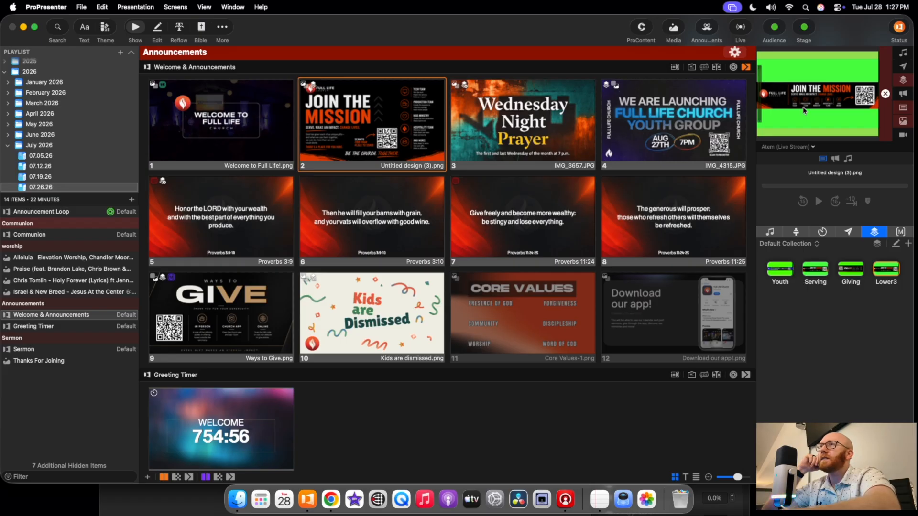
Set the Lower3 prop's transition to Cut
click(563, 506)
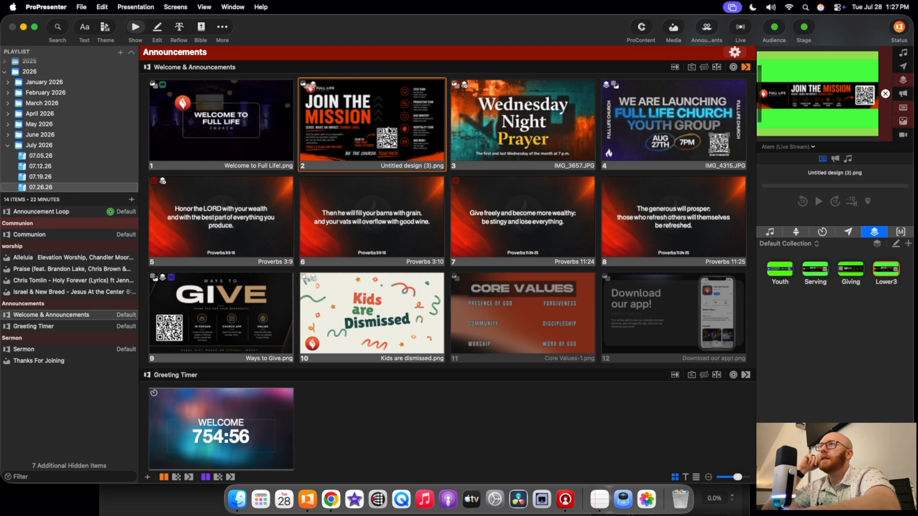
right_click(883, 272)
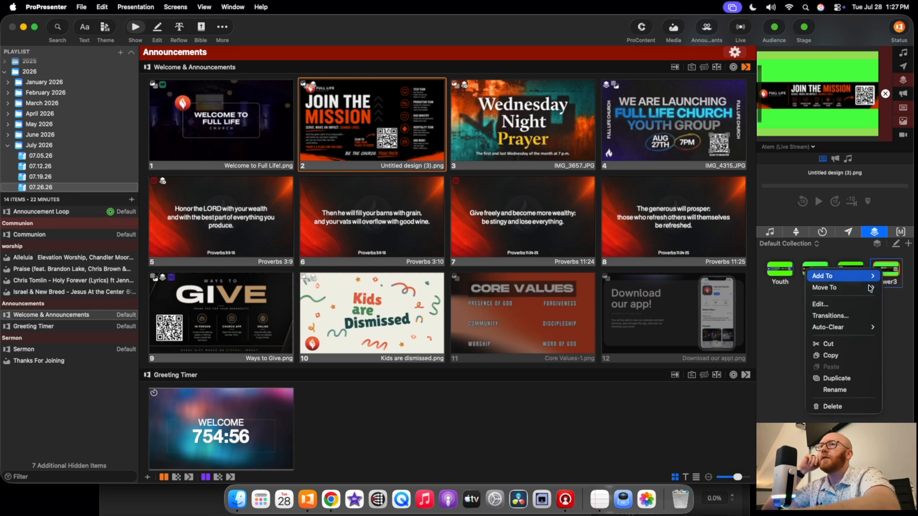
click(838, 319)
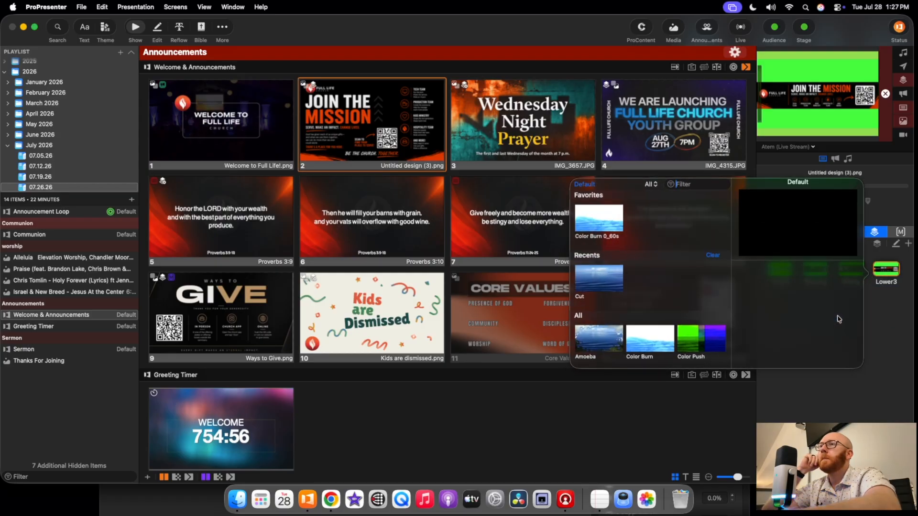
click(593, 282)
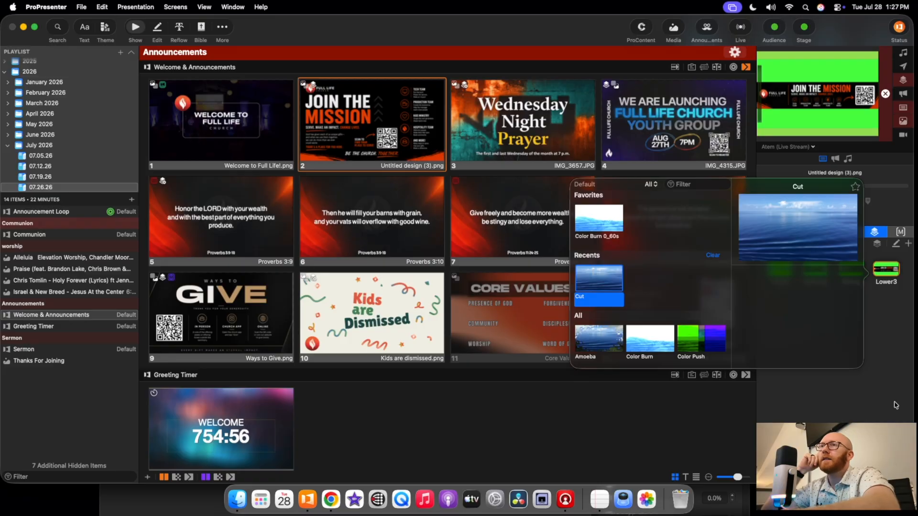
click(878, 371)
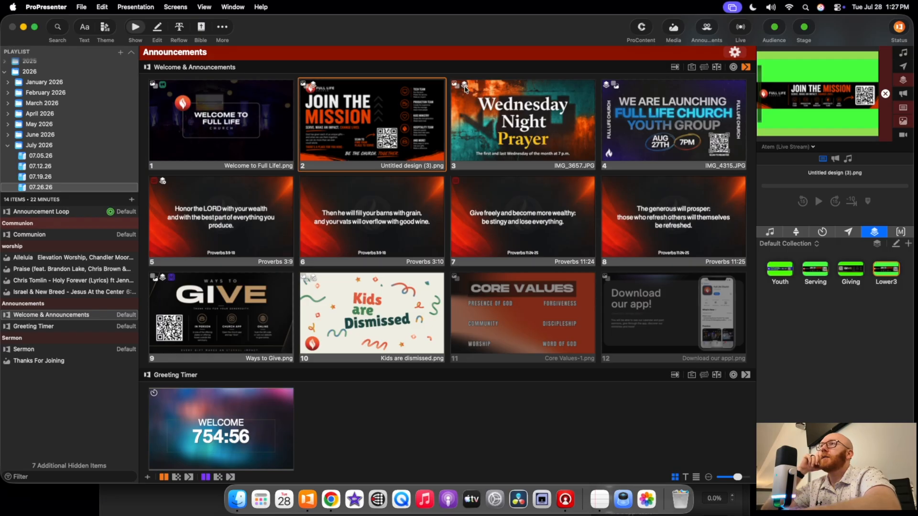
Look at the actions that can be added to the Wednesday Night Prayer slide, including the Clear action, without adding one
right_click(488, 95)
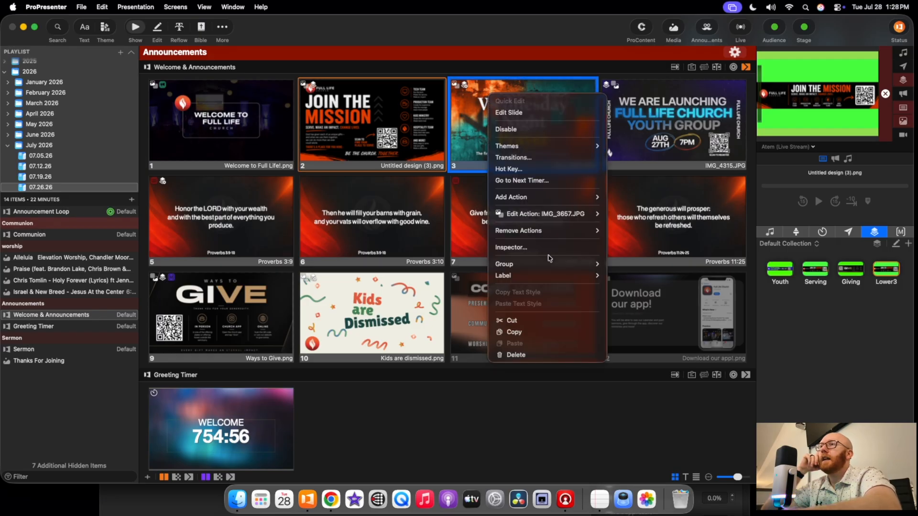
mouse_move(536, 233)
mouse_move(550, 197)
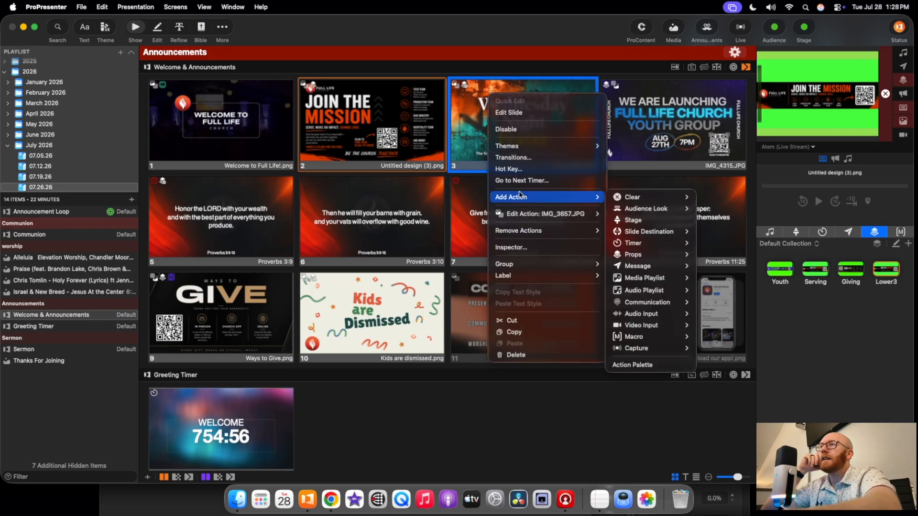
mouse_move(631, 198)
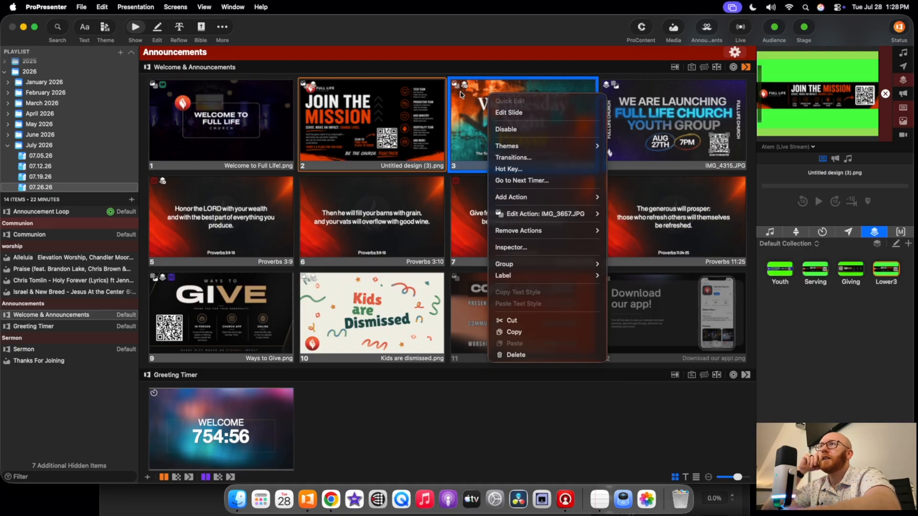
click(483, 30)
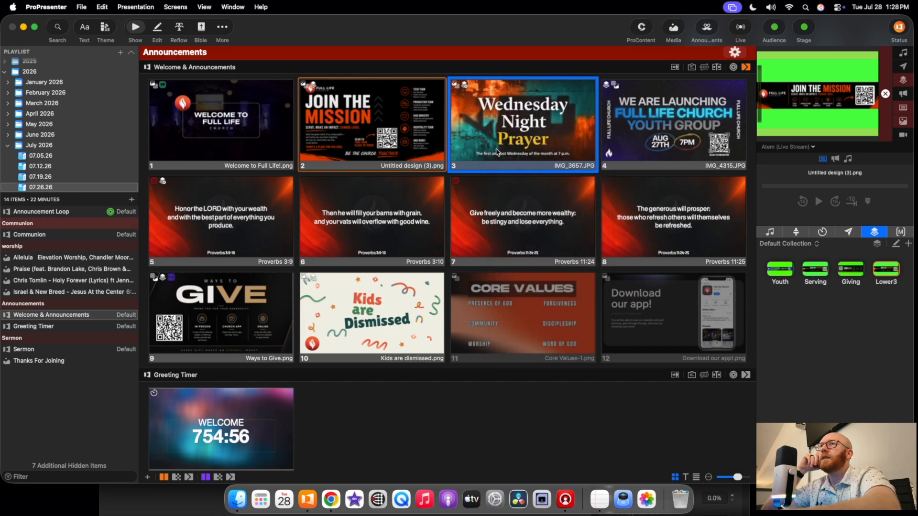
Trigger the Wednesday Night Prayer and Join the Mission slides alternately to test clearing and showing the Lower3 prop
click(509, 124)
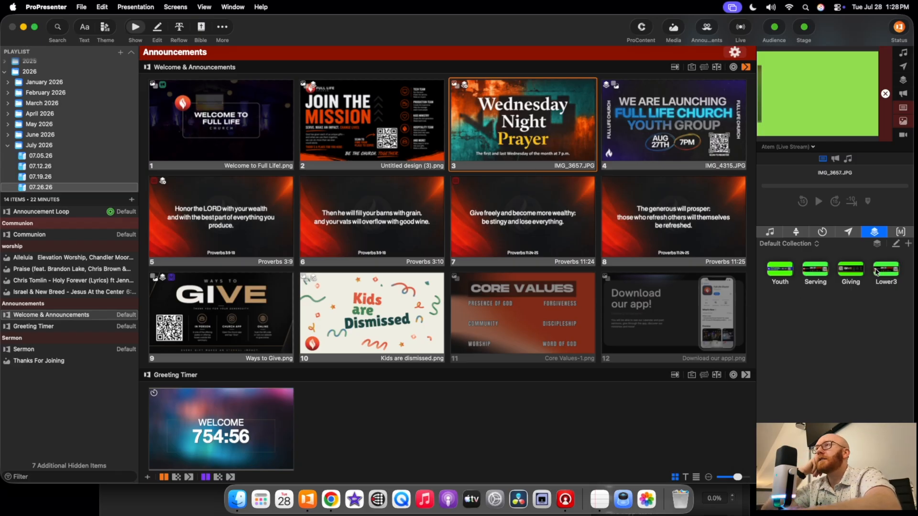
click(341, 119)
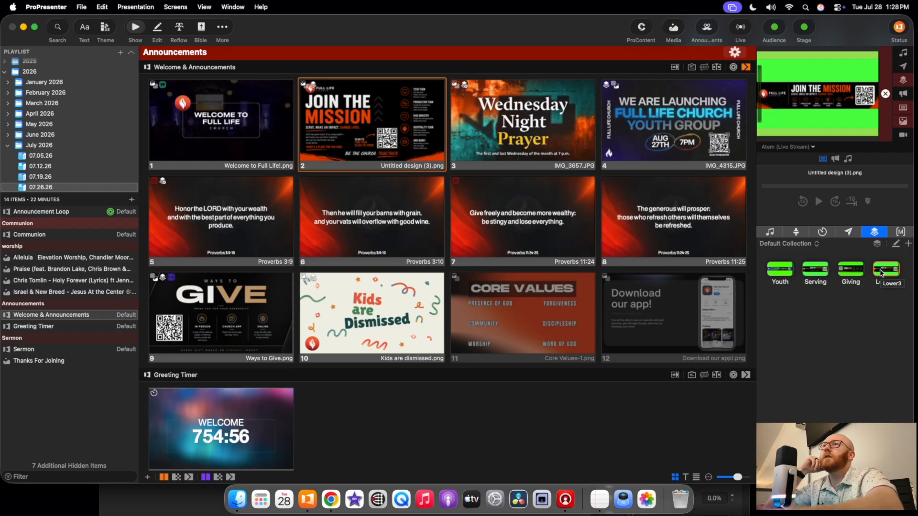
click(491, 113)
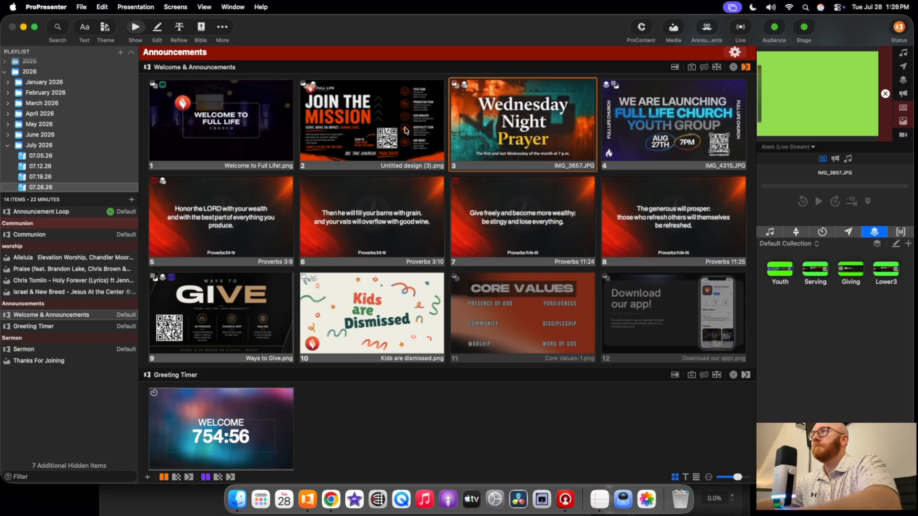
drag(406, 130, 430, 158)
click(352, 105)
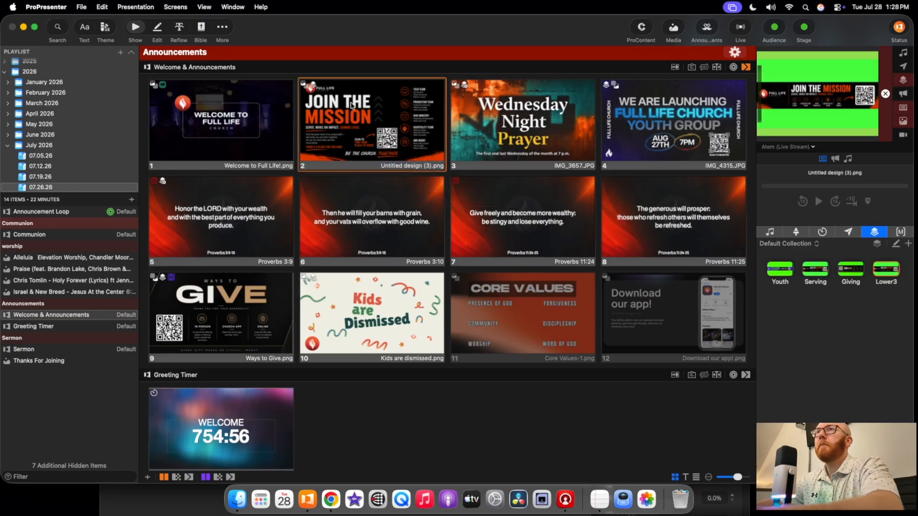
Test prop switching across the Youth Group, Join the Mission and Wednesday Night Prayer slides, ending with the Youth Group slide live
click(669, 127)
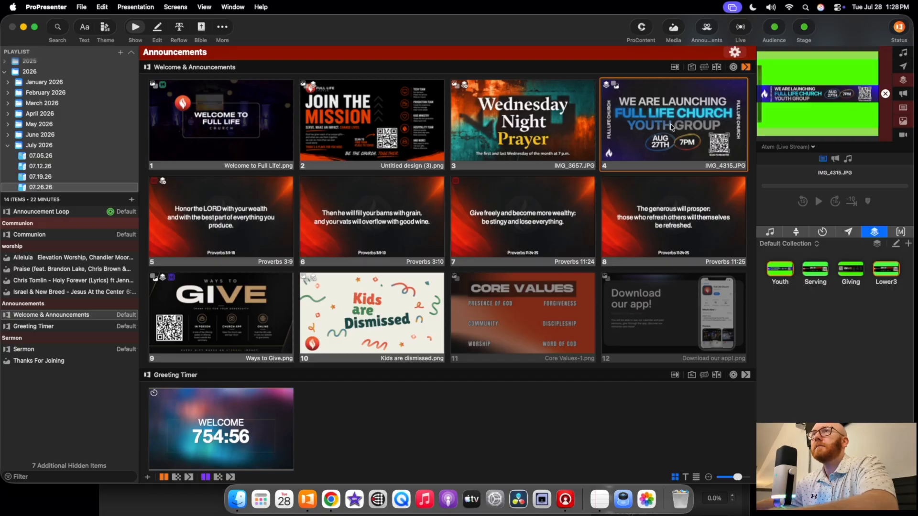
click(403, 137)
click(664, 140)
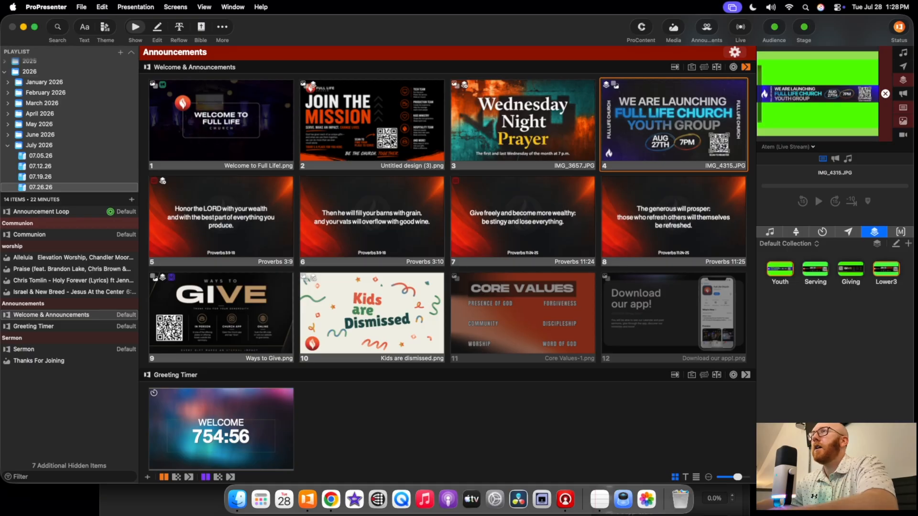
click(385, 144)
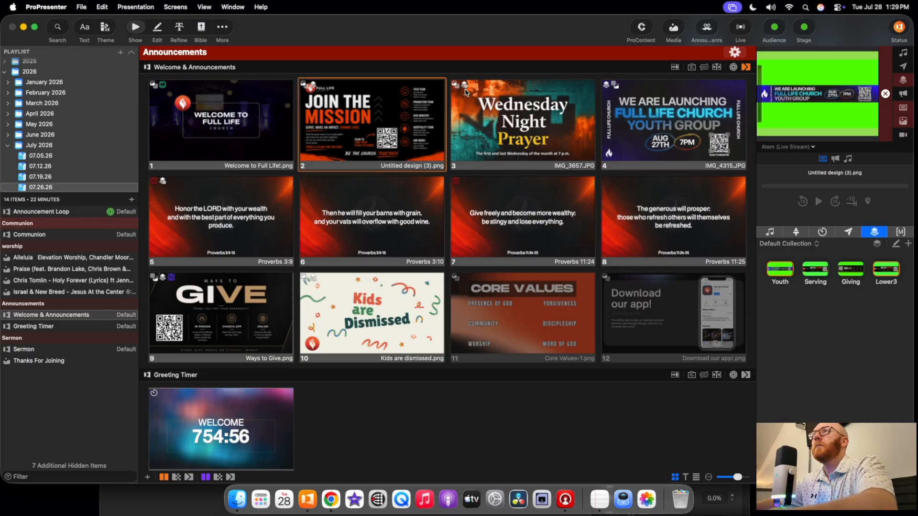
click(480, 113)
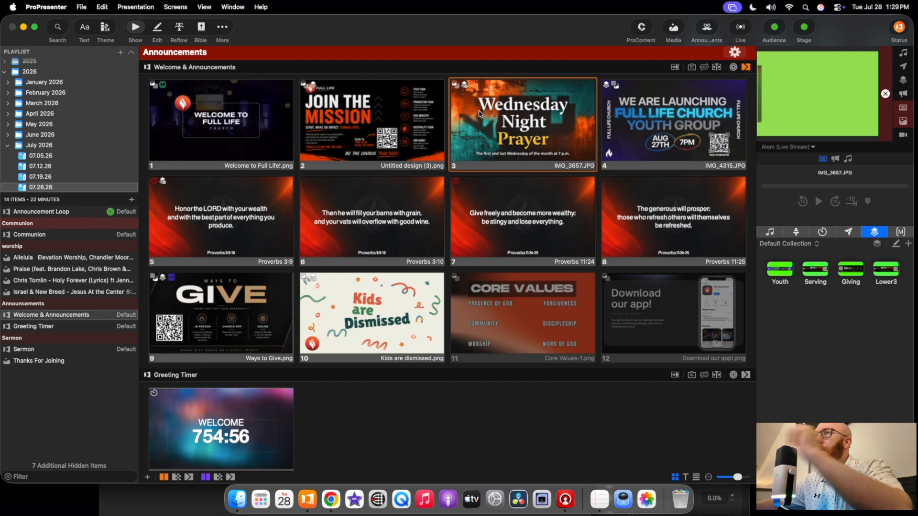
click(675, 134)
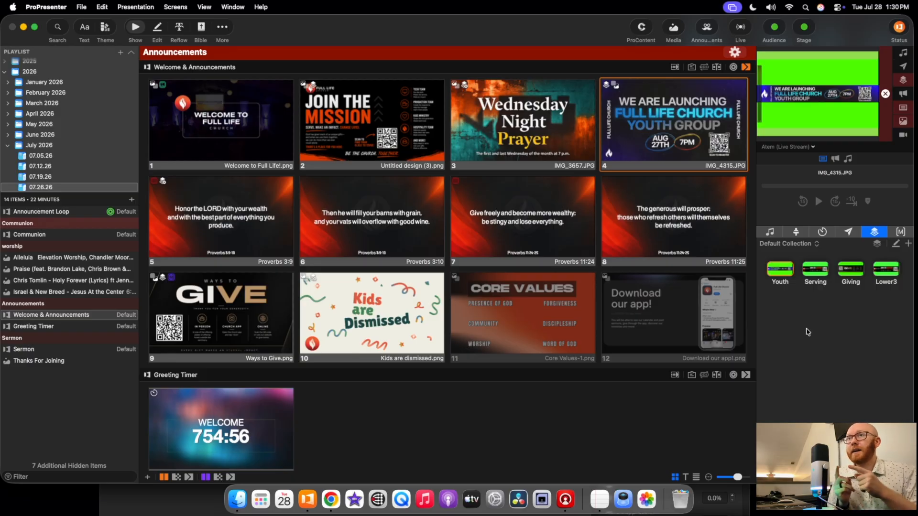
Switch to Finder, preview Serving Lower Third (1).png in the Downloads folder, and close the Finder window
click(231, 500)
key(space)
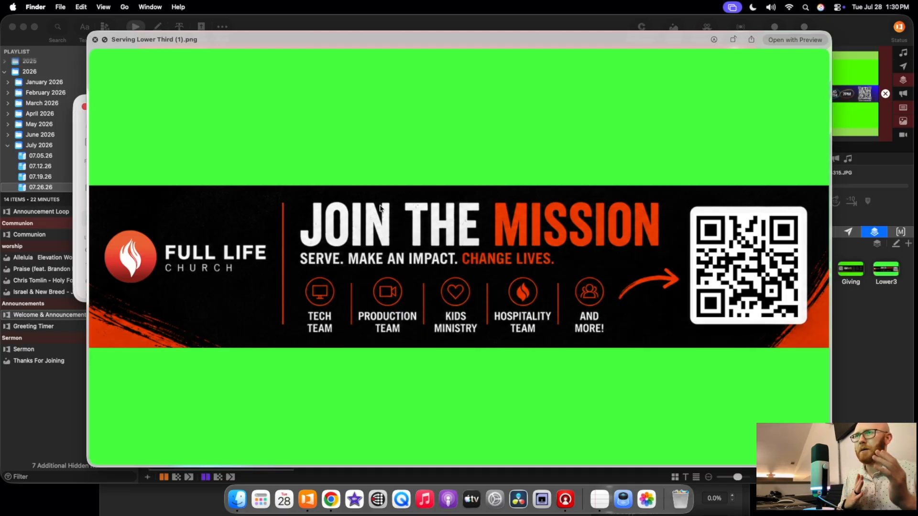
key(space)
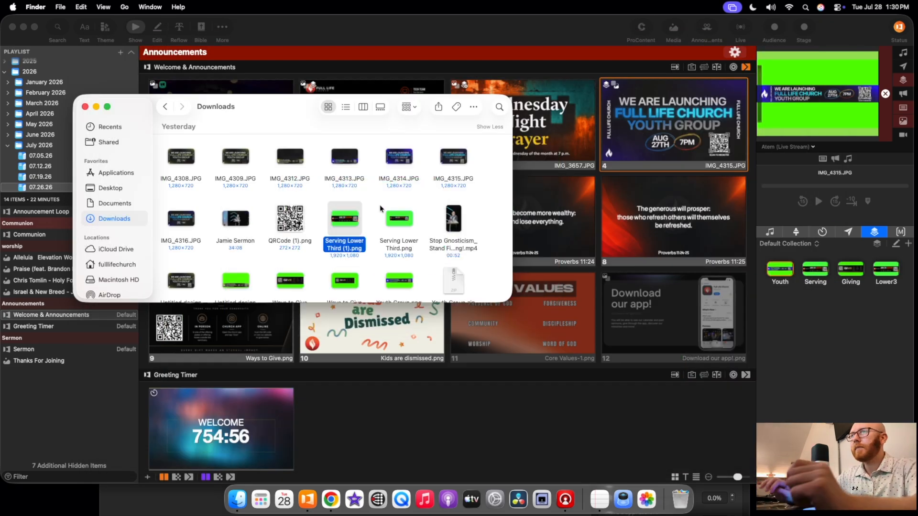
click(86, 106)
Switch to ATEM Software Control, move its window up into full view and examine Upstream Key 1's chroma settings
click(566, 500)
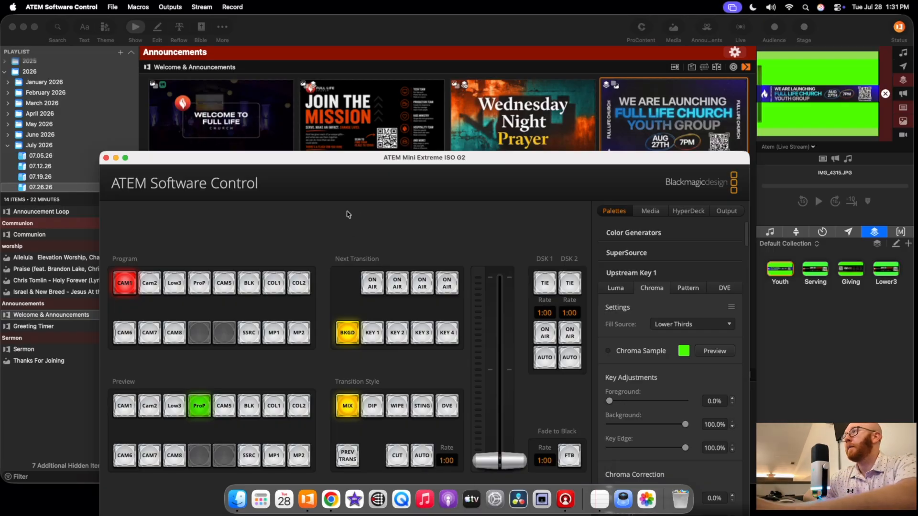
drag(329, 160, 304, 37)
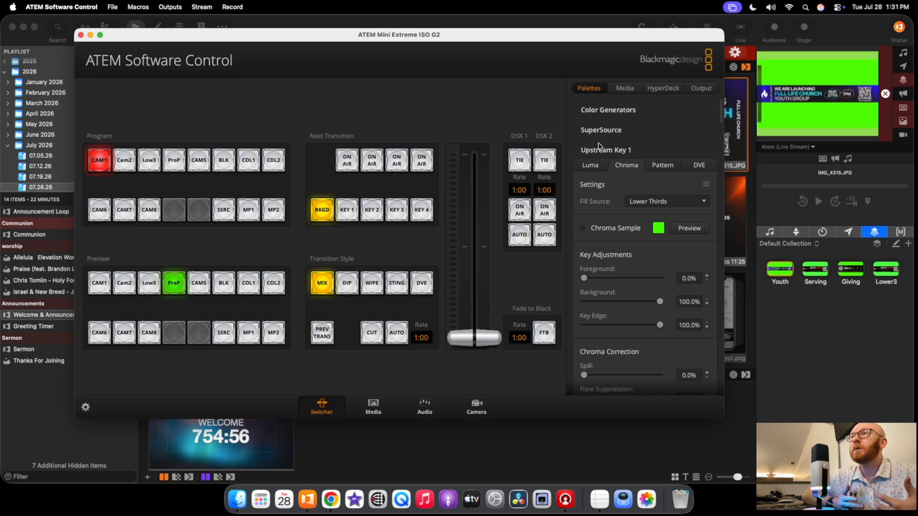
scroll(622, 216, down, 10)
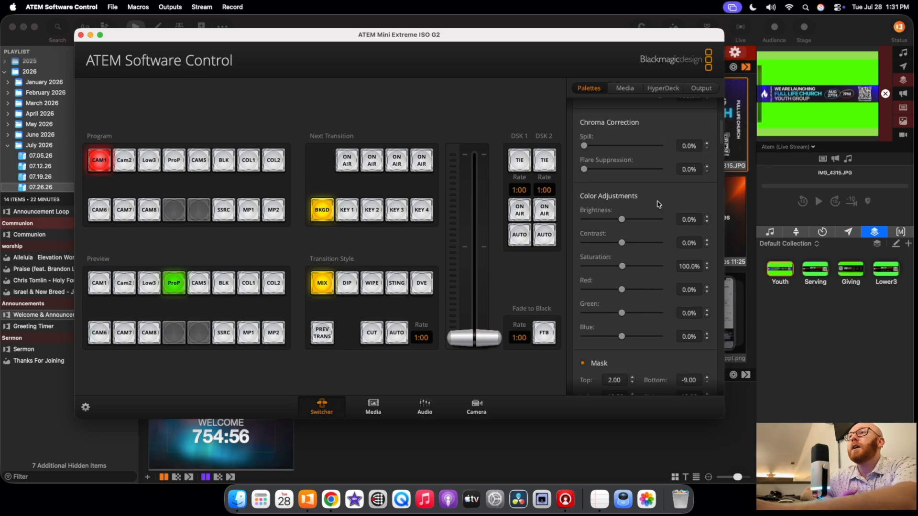
scroll(625, 224, down, 10)
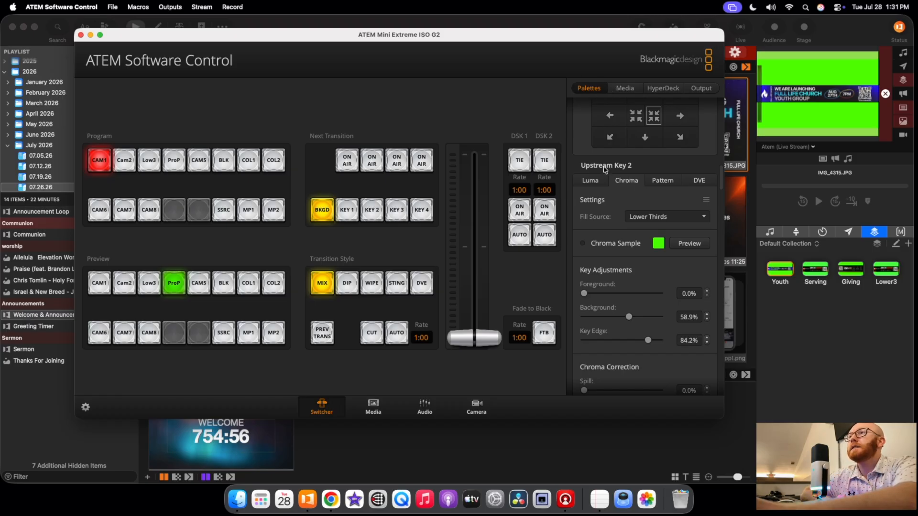
Examine Upstream Key 2's fill source, chroma, mask and flying key settings, and return to Upstream Key 1's mask for comparison
scroll(629, 171, down, 1)
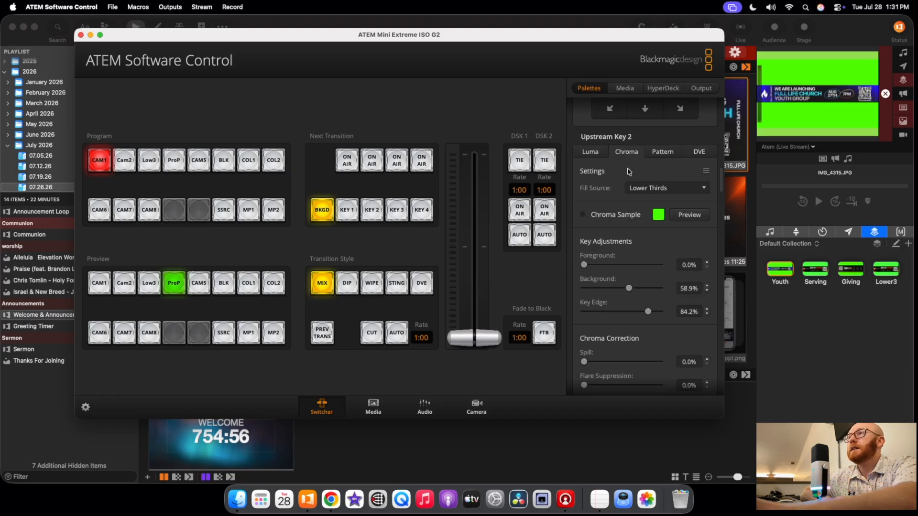
scroll(629, 171, up, 3)
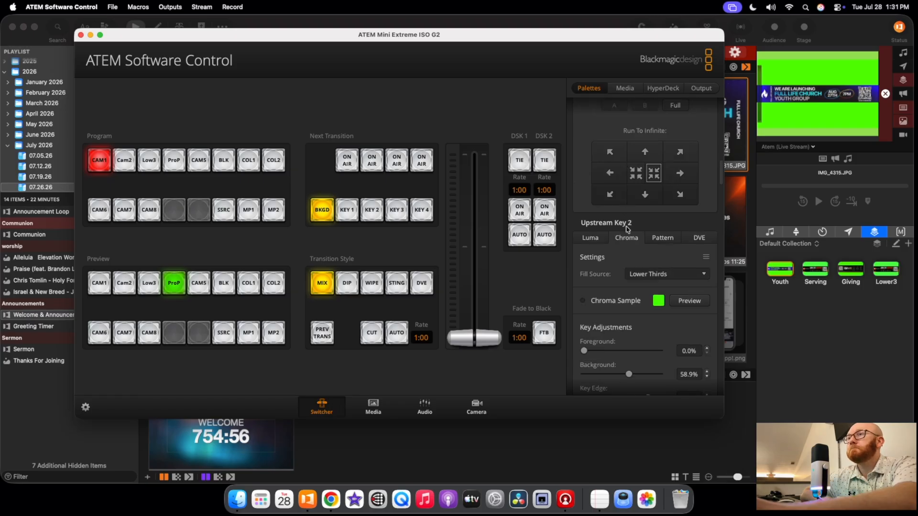
scroll(625, 229, down, 2)
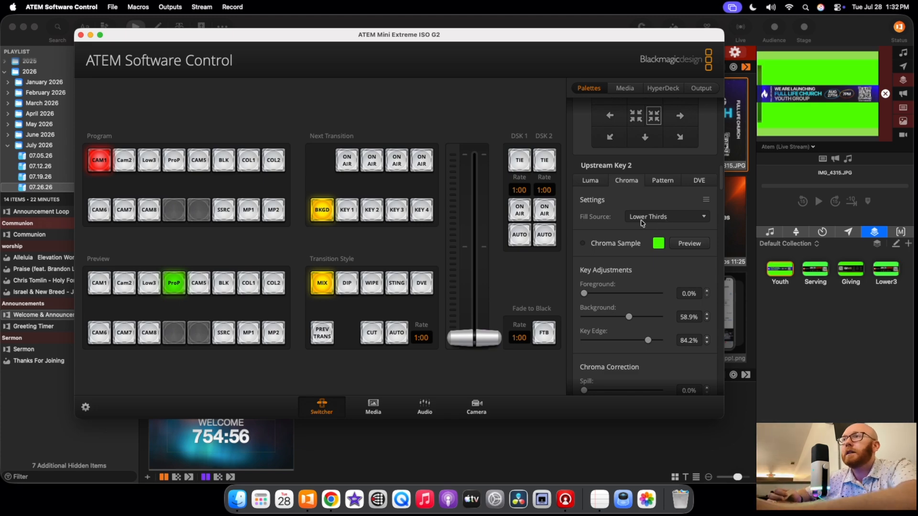
scroll(645, 224, down, 5)
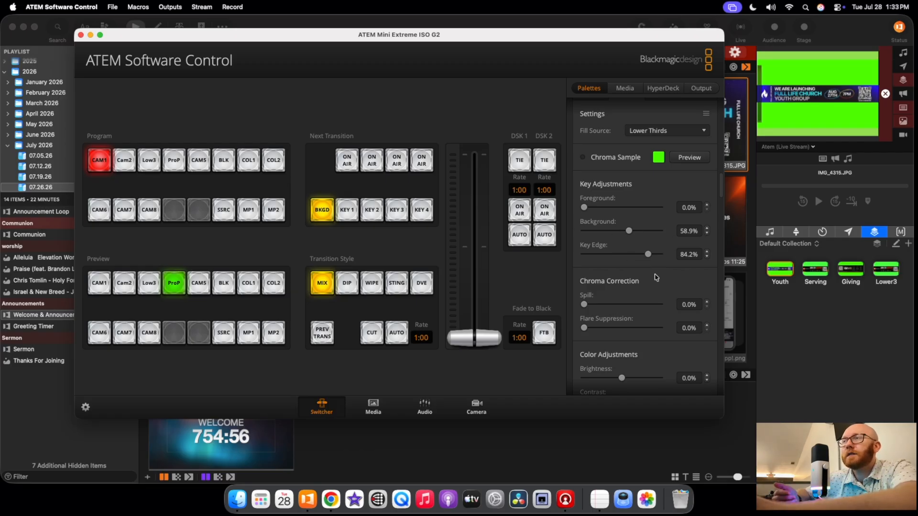
scroll(652, 276, down, 2)
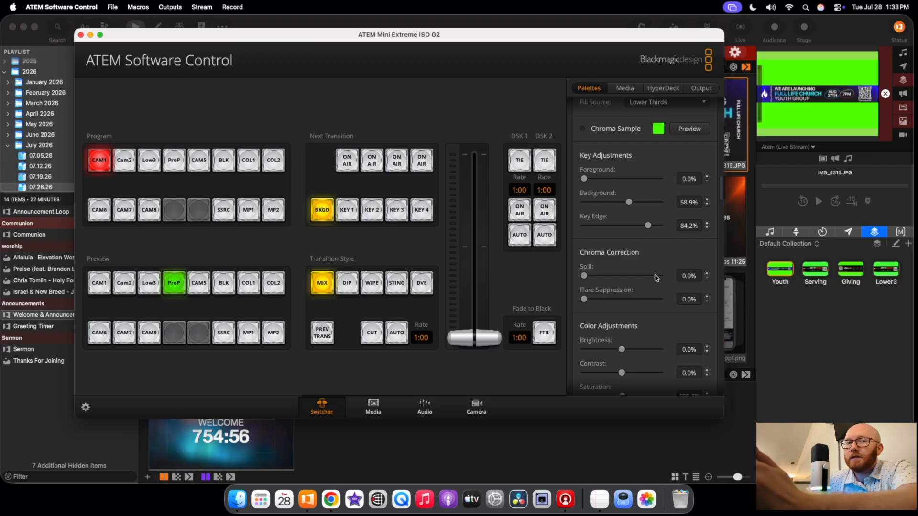
scroll(643, 267, down, 2)
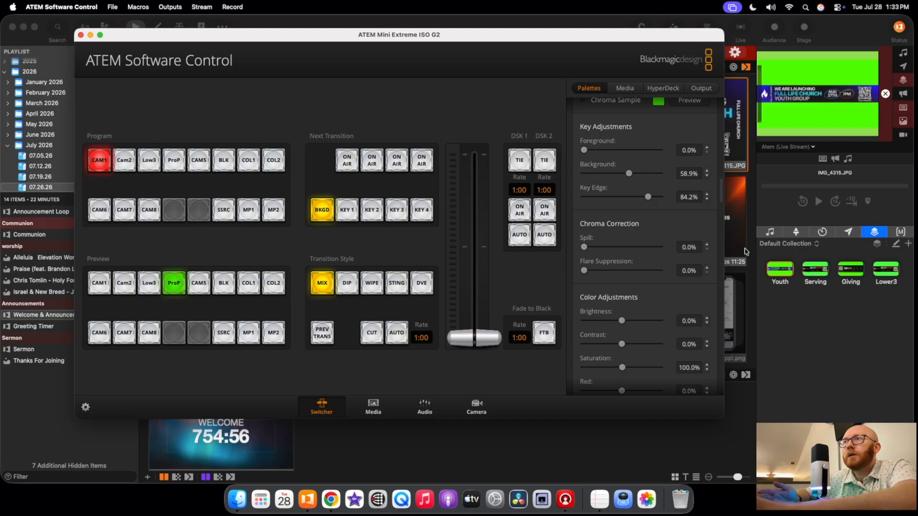
scroll(649, 292, down, 6)
scroll(648, 292, down, 10)
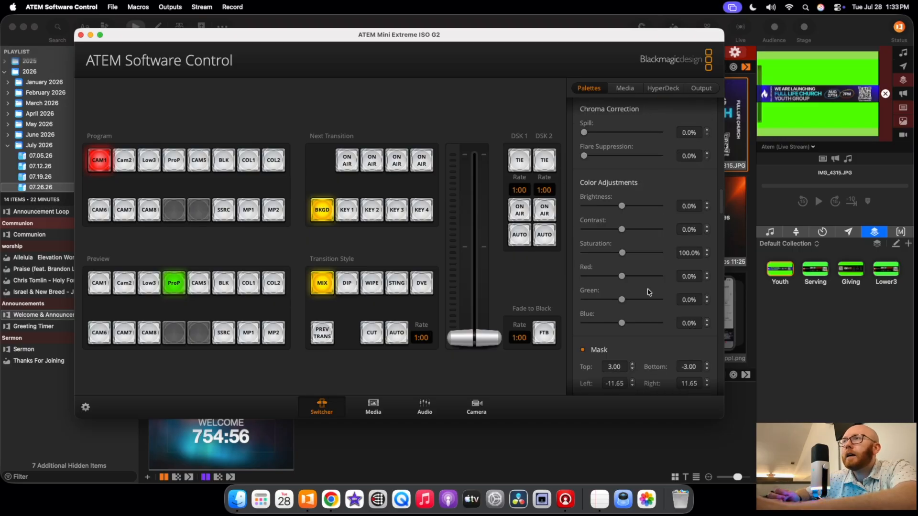
scroll(649, 292, down, 4)
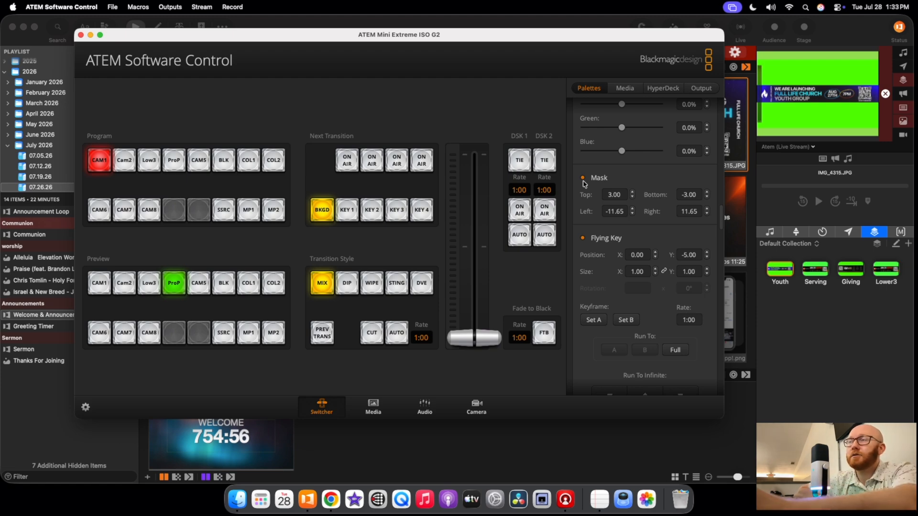
scroll(584, 184, down, 2)
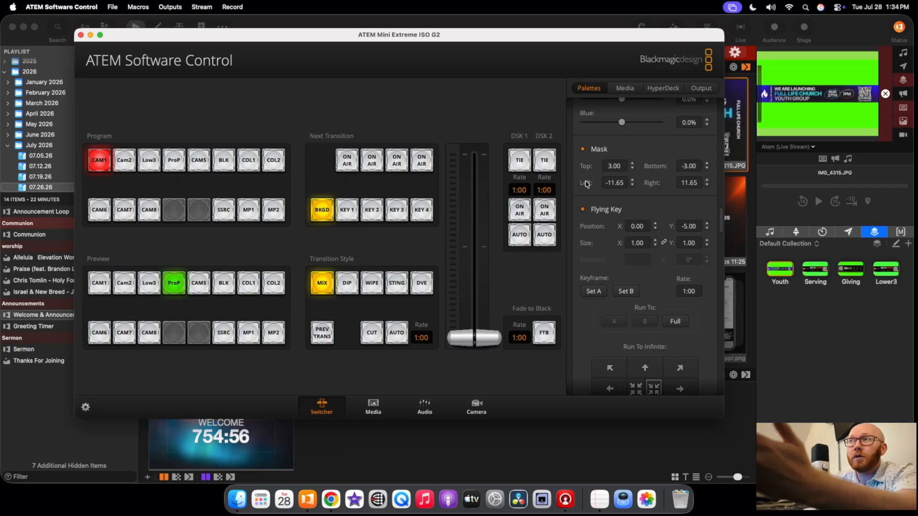
scroll(585, 182, down, 3)
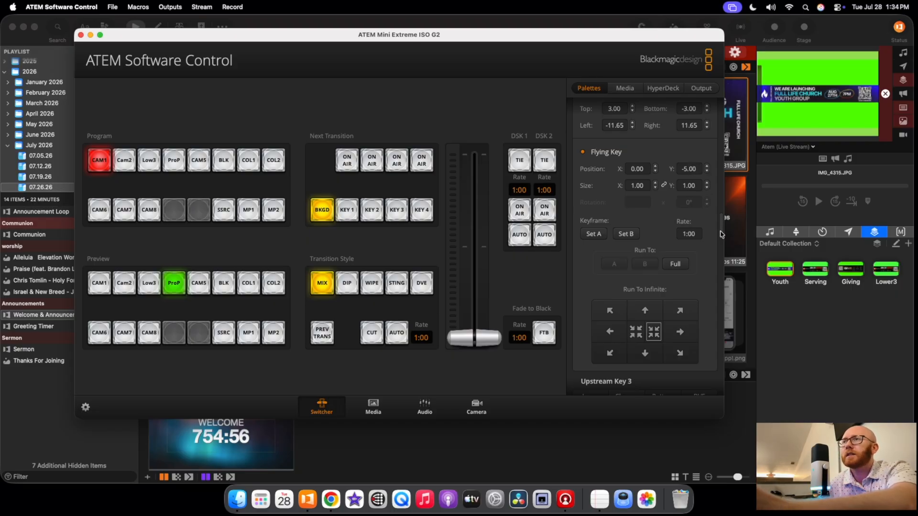
drag(722, 234, 720, 146)
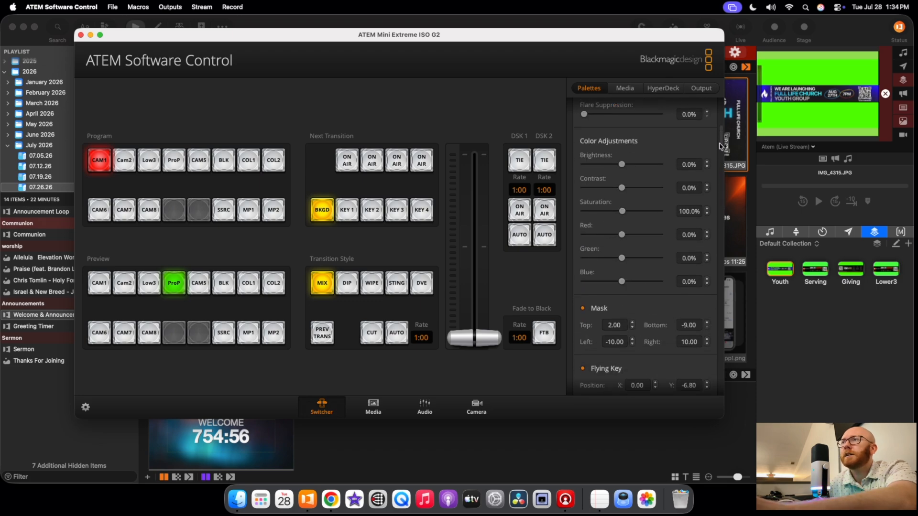
Try a linked flying key size of 1.01 on Upstream Key 2, and return the size to 1.00
scroll(690, 235, down, 5)
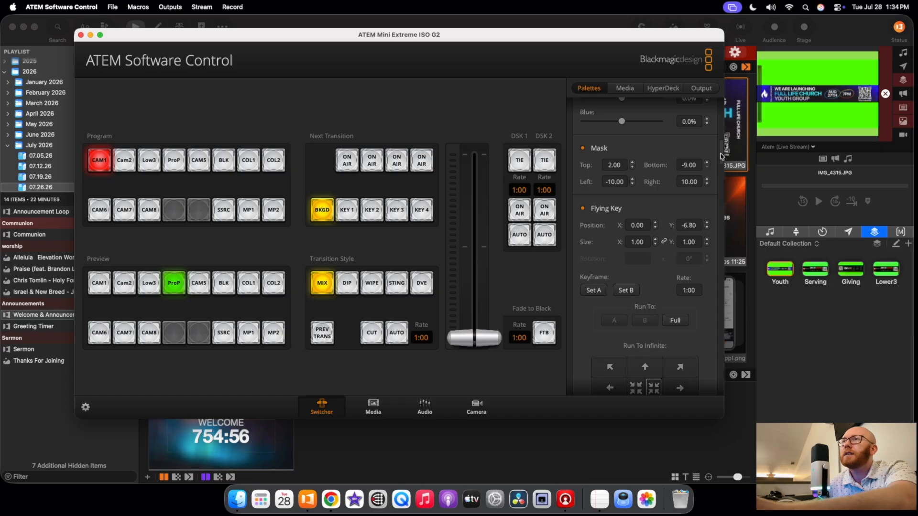
drag(722, 156, 705, 232)
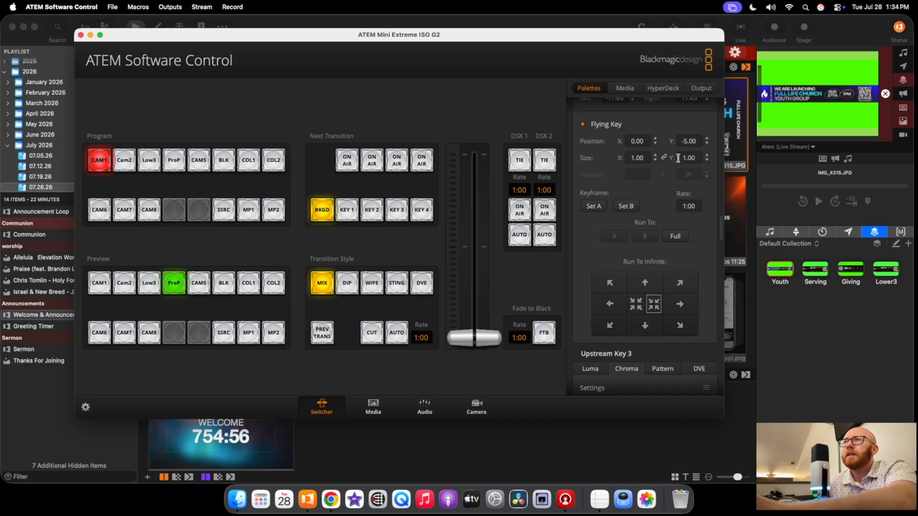
click(707, 156)
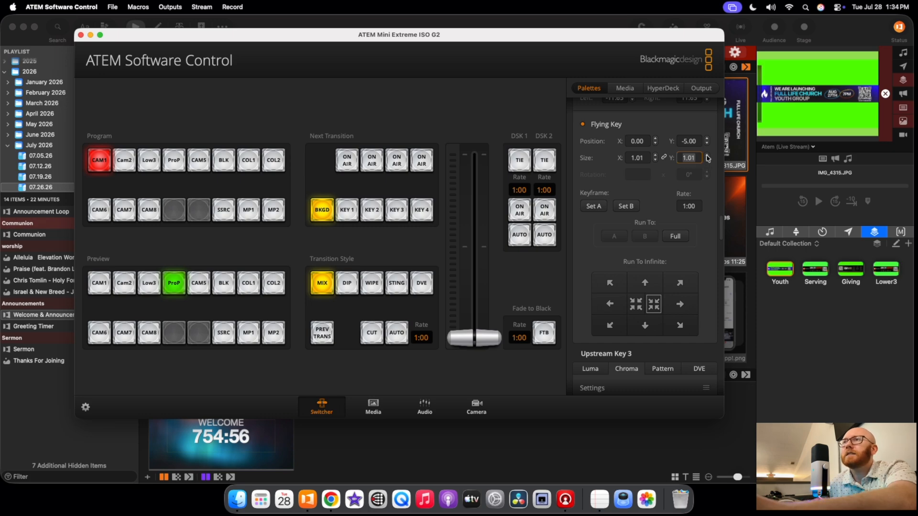
click(707, 161)
click(706, 163)
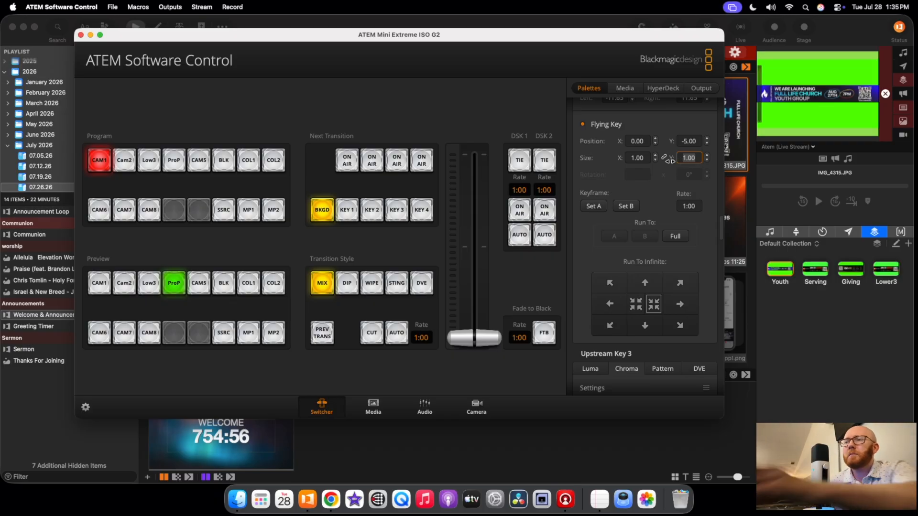
Compare Upstream Key 1's fill source, chroma adjustments, mask and flying key position with the corresponding settings of Upstream Key 2
scroll(681, 162, up, 10)
scroll(681, 165, up, 10)
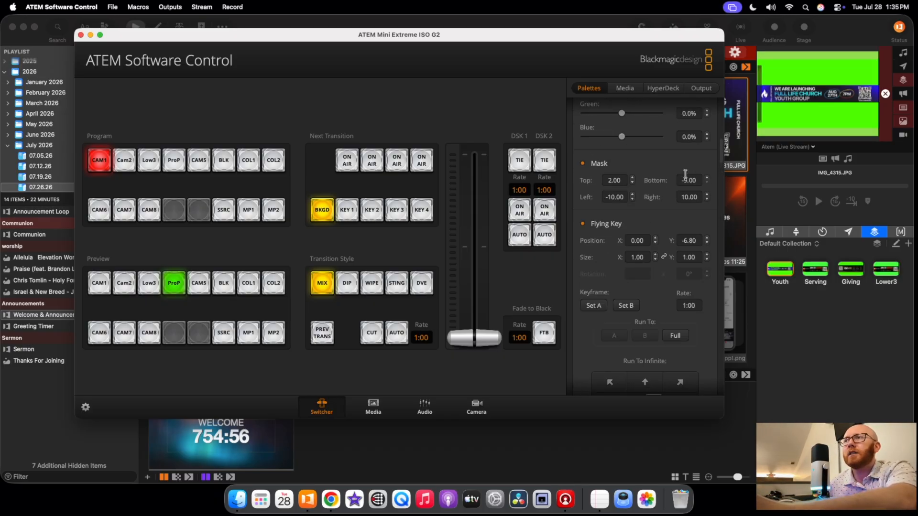
scroll(687, 178, up, 5)
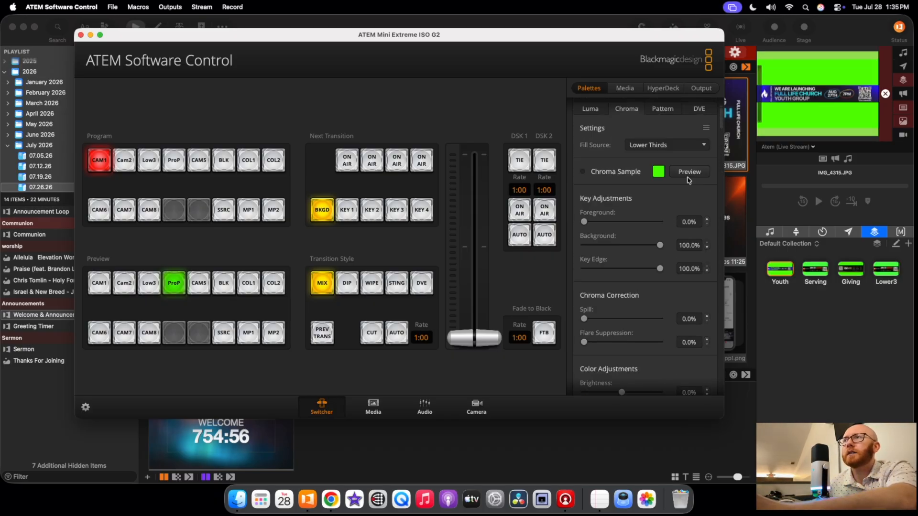
scroll(675, 191, down, 5)
scroll(663, 201, down, 8)
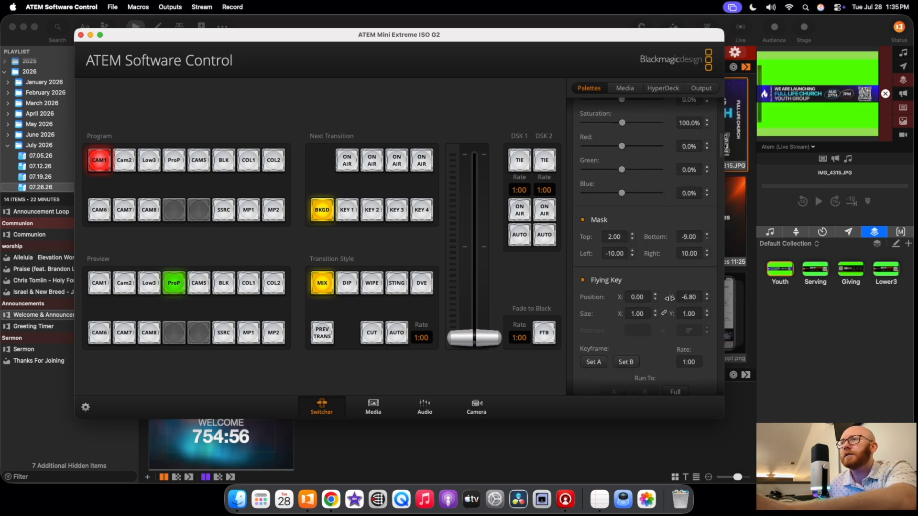
scroll(678, 301, down, 5)
scroll(678, 302, down, 15)
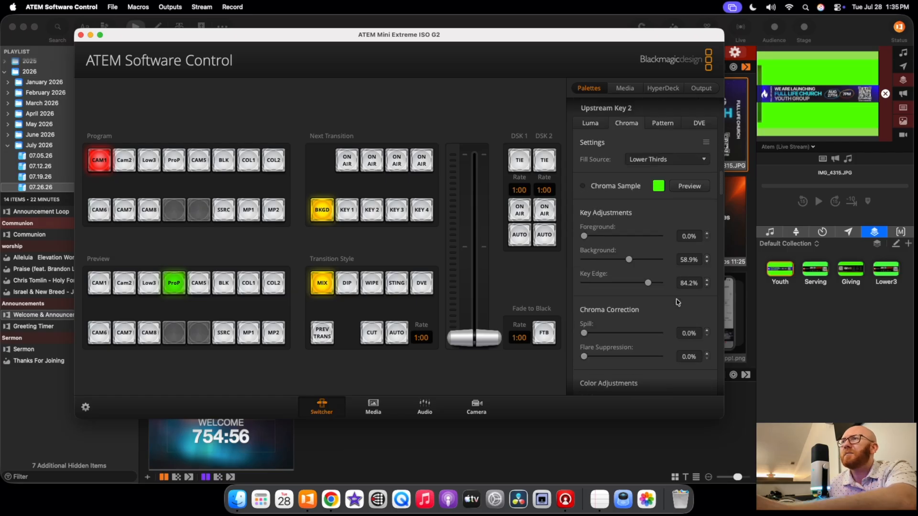
scroll(677, 302, down, 3)
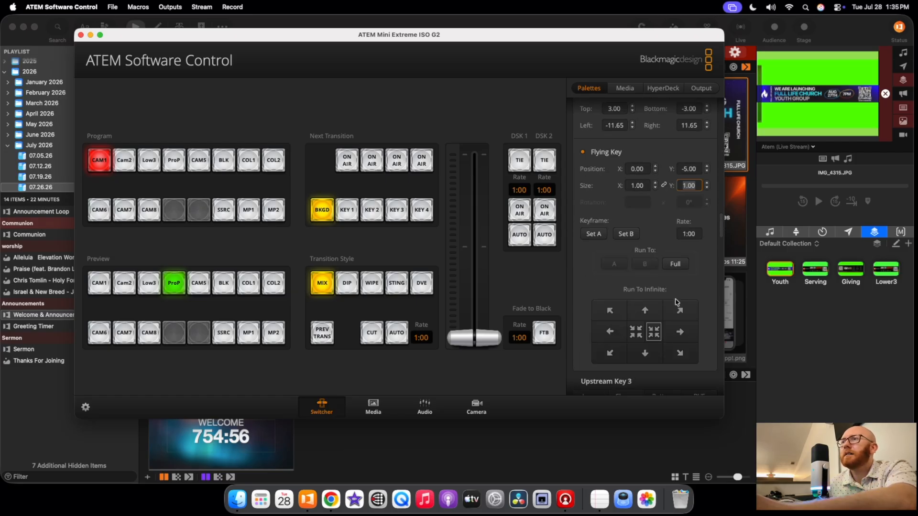
scroll(677, 302, up, 12)
scroll(677, 302, up, 8)
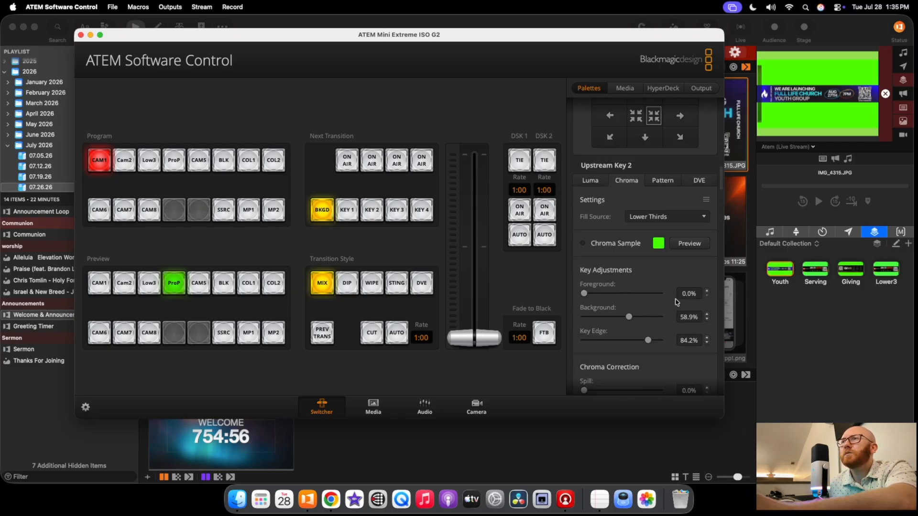
Review Upstream Key 2's key adjustments, mask and flying key settings down to Upstream Key 3, and switch back to ProPresenter
scroll(677, 301, down, 3)
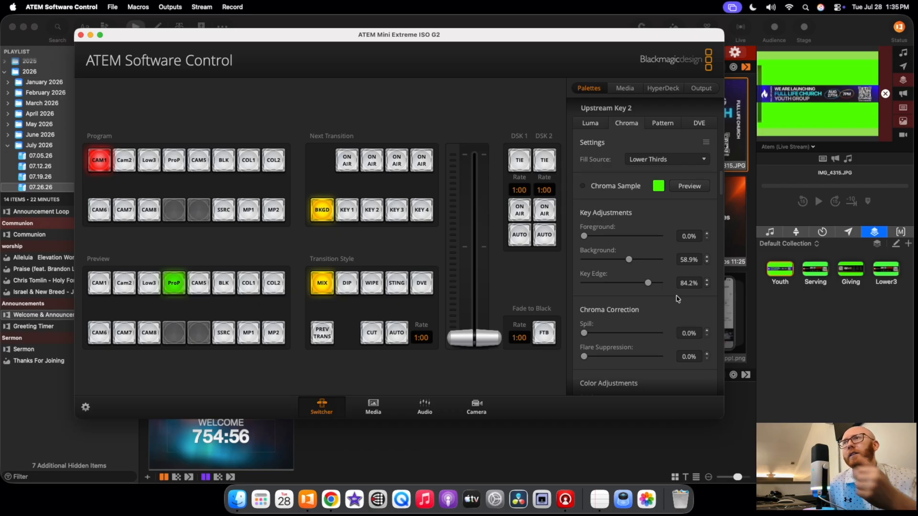
scroll(677, 299, down, 15)
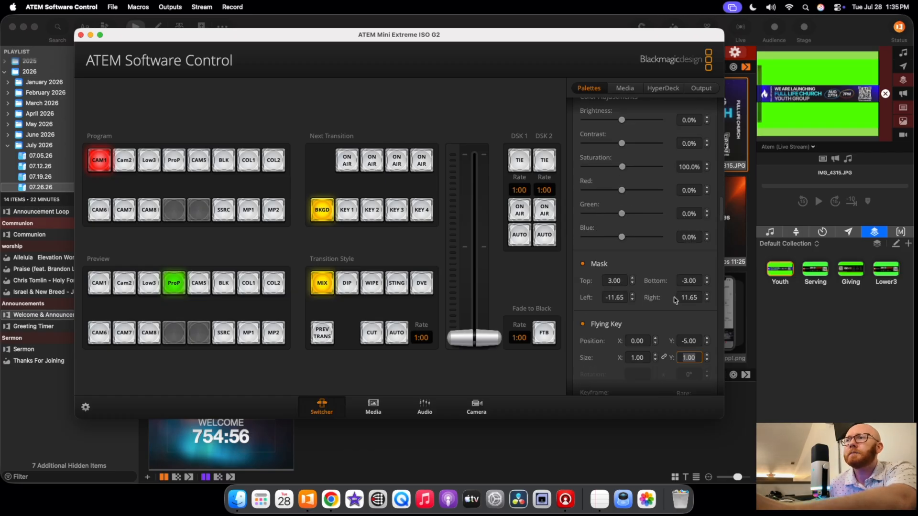
scroll(676, 300, down, 3)
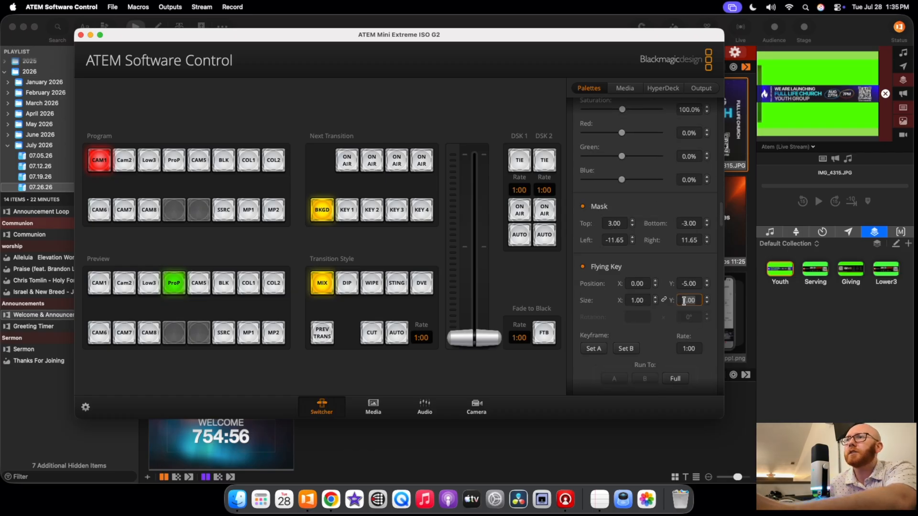
scroll(674, 325, down, 9)
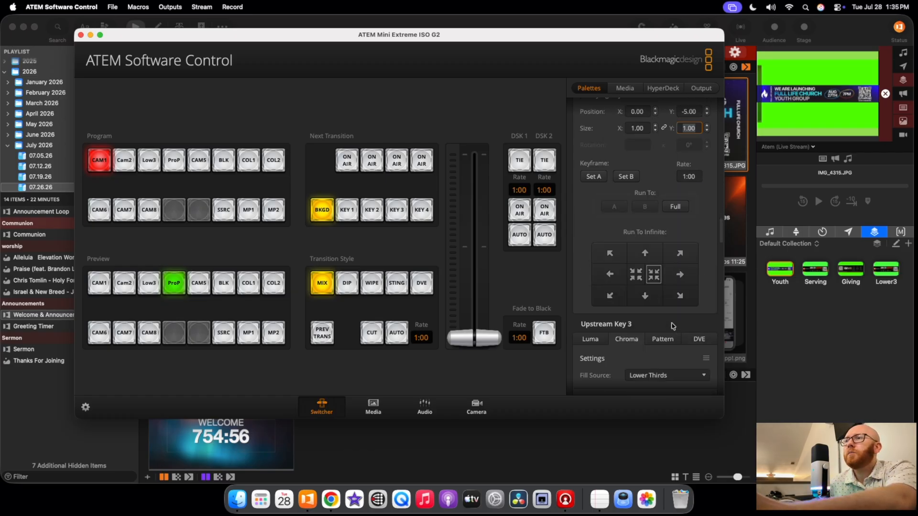
scroll(673, 326, down, 15)
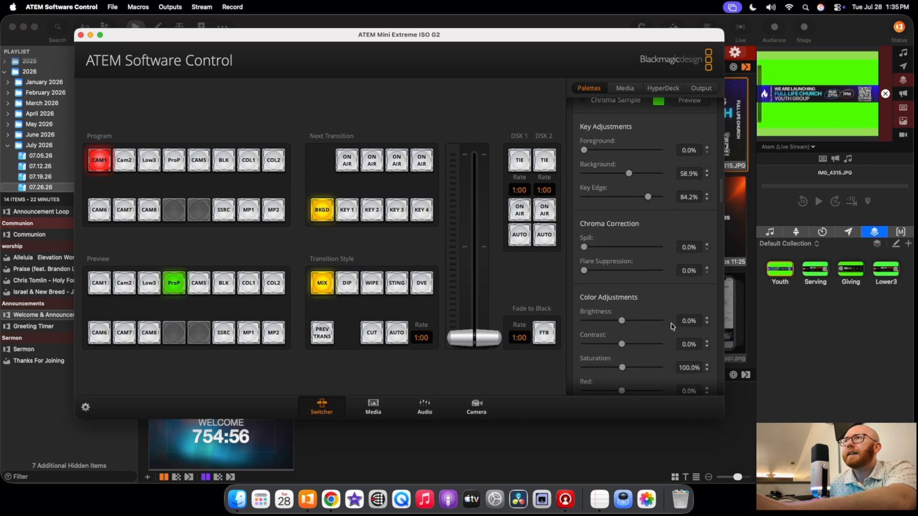
scroll(673, 327, up, 7)
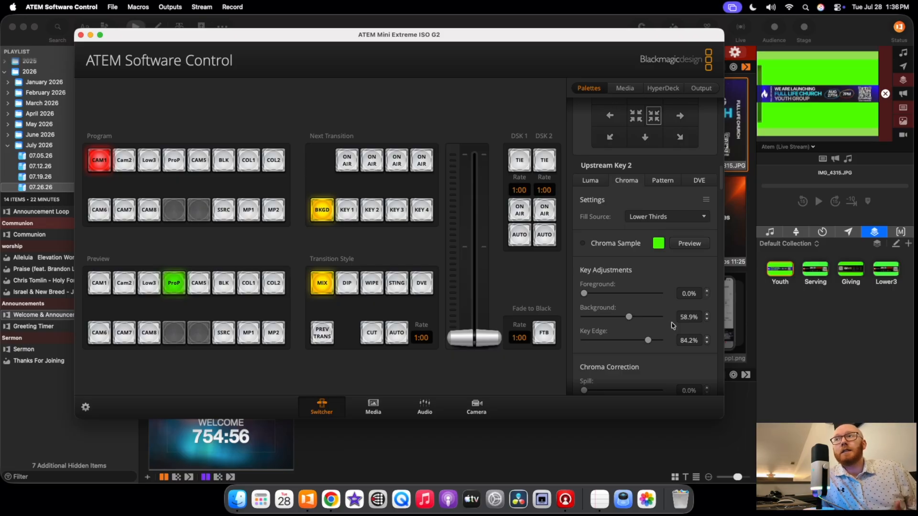
scroll(651, 220, down, 2)
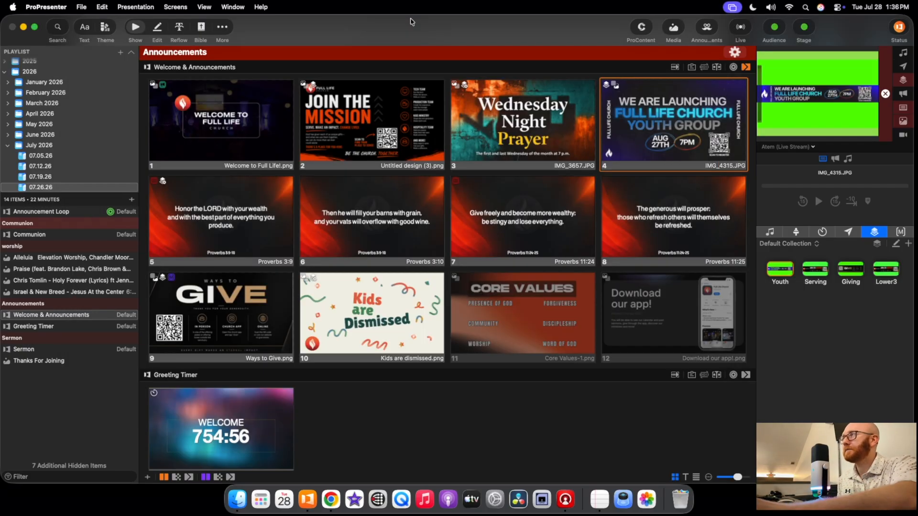
click(412, 22)
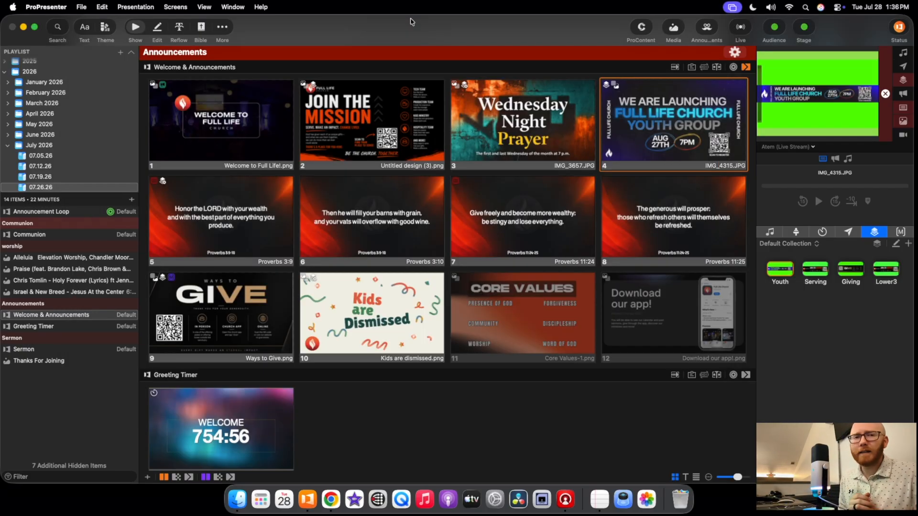